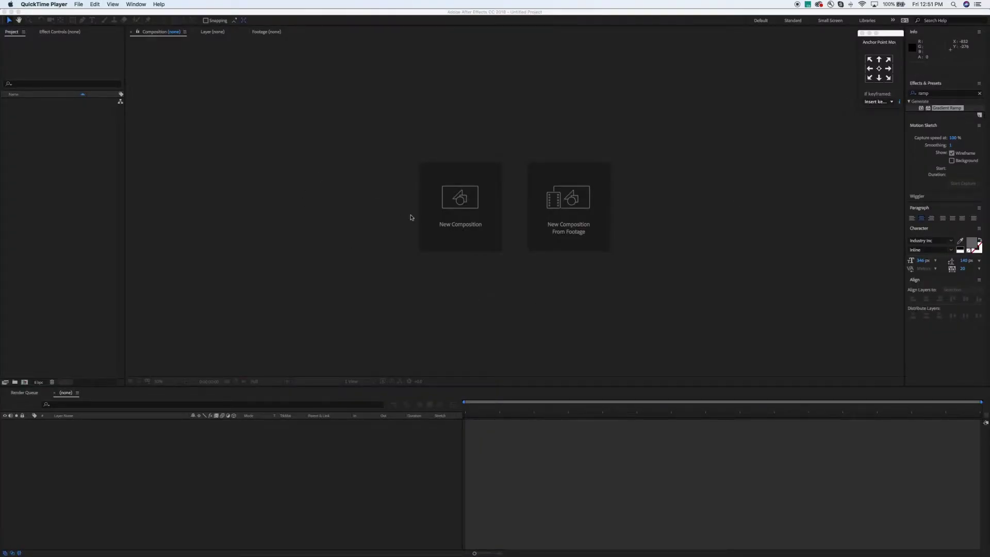
Step: Bring the After Effects window to the front over QuickTime Player
click(468, 215)
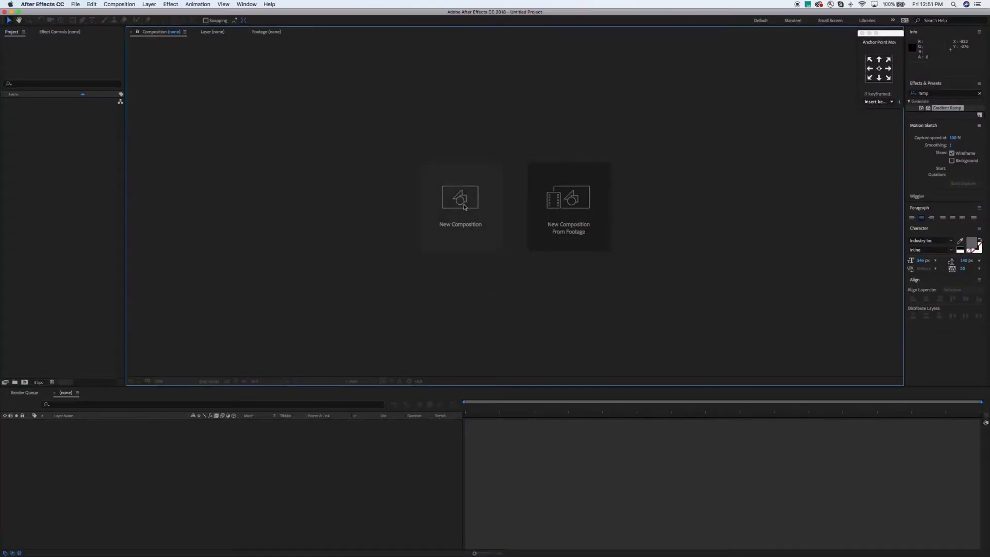
Step: Create a default 1920×1080 composition and rename Comp 1 to Sun_comp
click(464, 212)
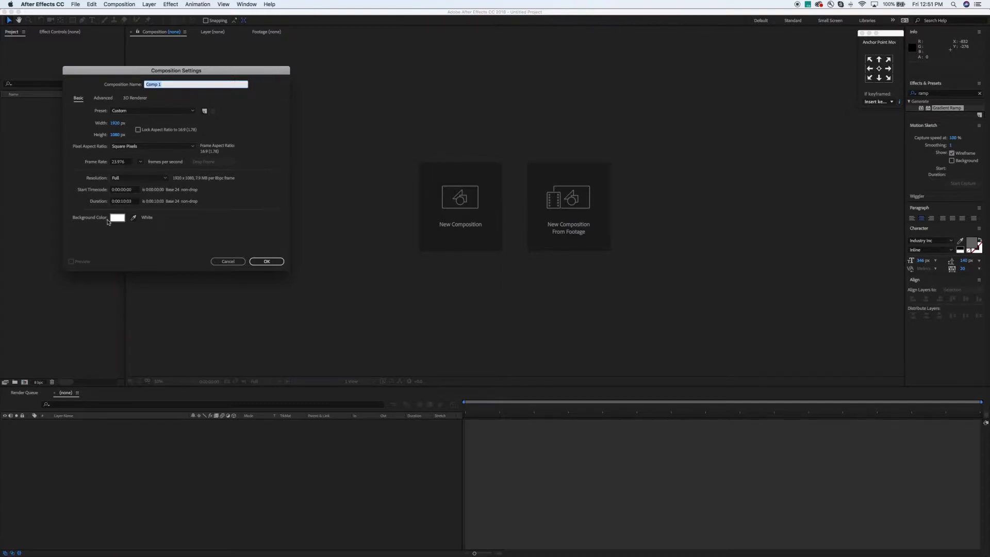
click(266, 262)
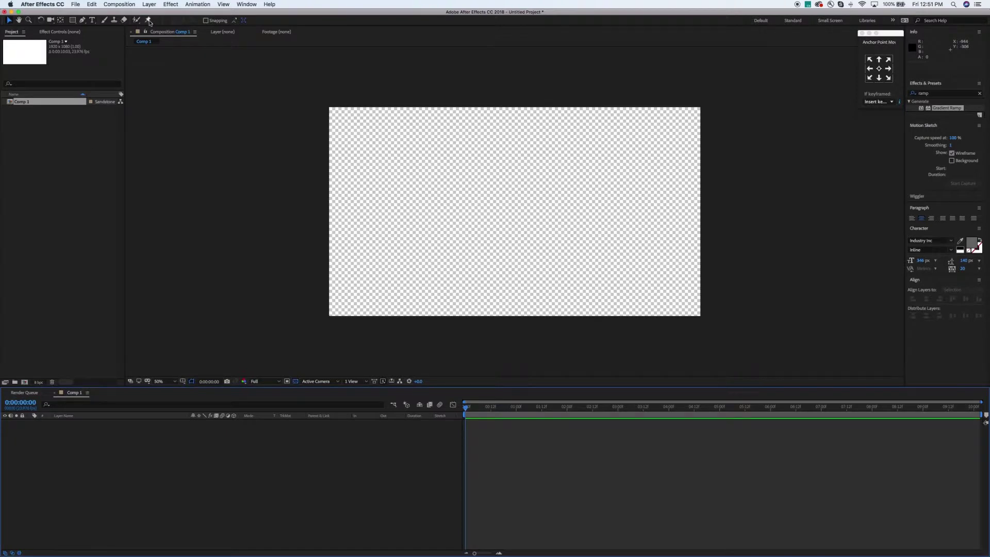
click(26, 101)
key(Return)
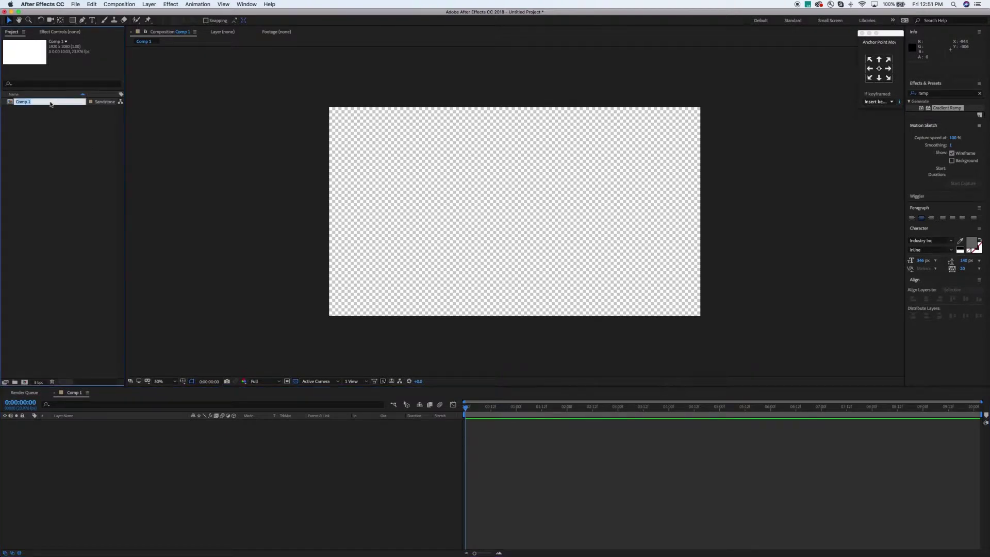
text(Sun_c)
key(Return)
click(45, 148)
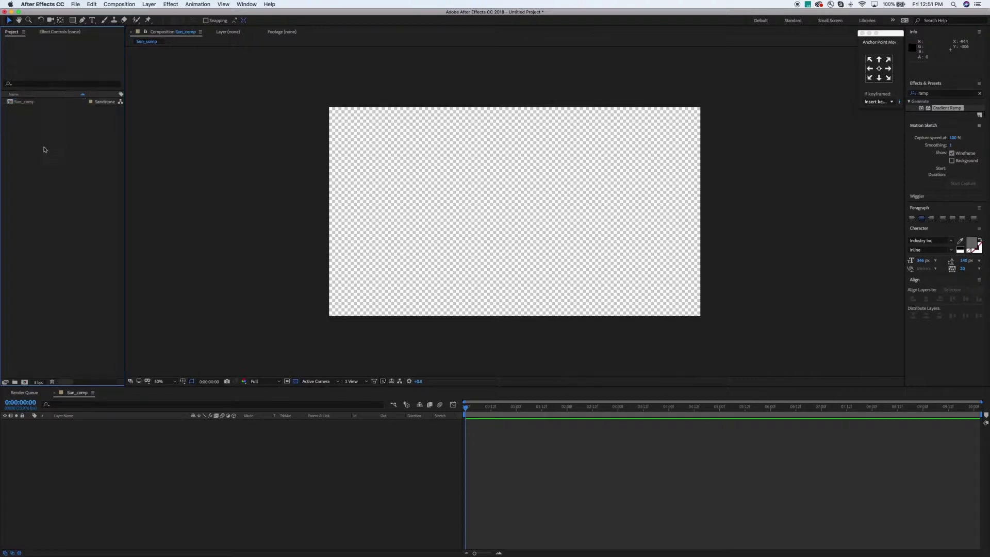
Step: Add a full-frame solid layer with default settings via Layer > New > Solid
click(212, 476)
click(149, 4)
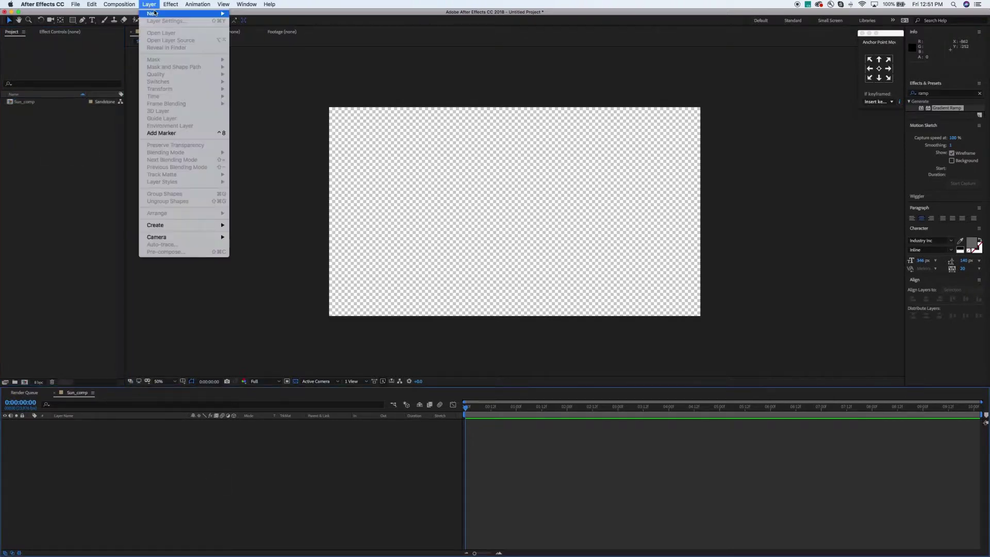
mouse_move(155, 13)
click(246, 24)
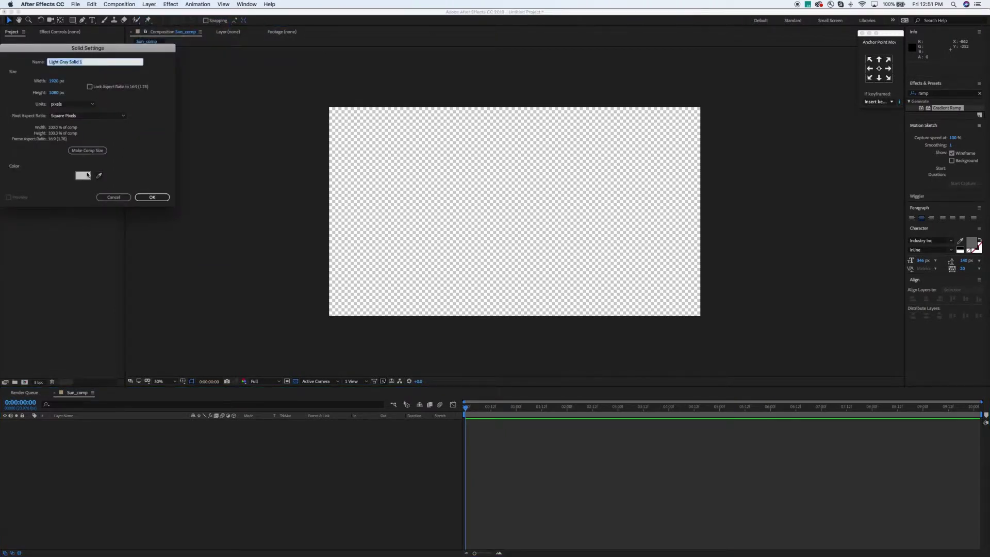
click(150, 197)
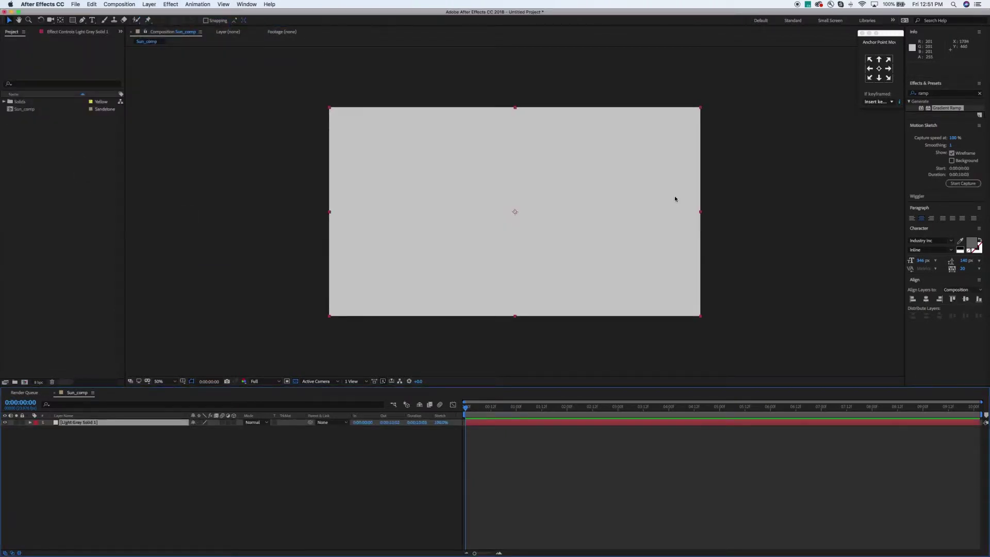
Step: Apply Gradient Ramp to the solid with a blue start colour placed near the top centre
click(930, 93)
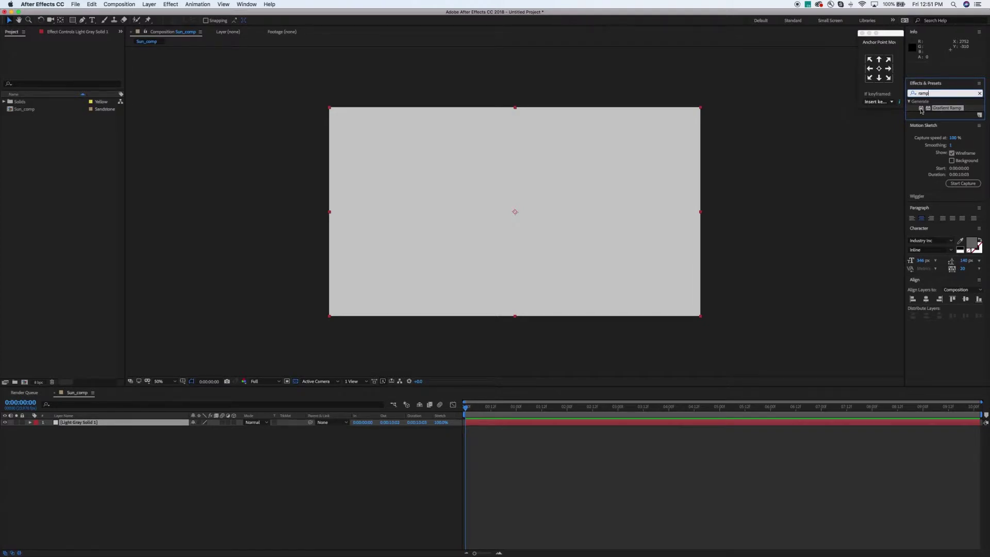
drag(924, 108, 560, 200)
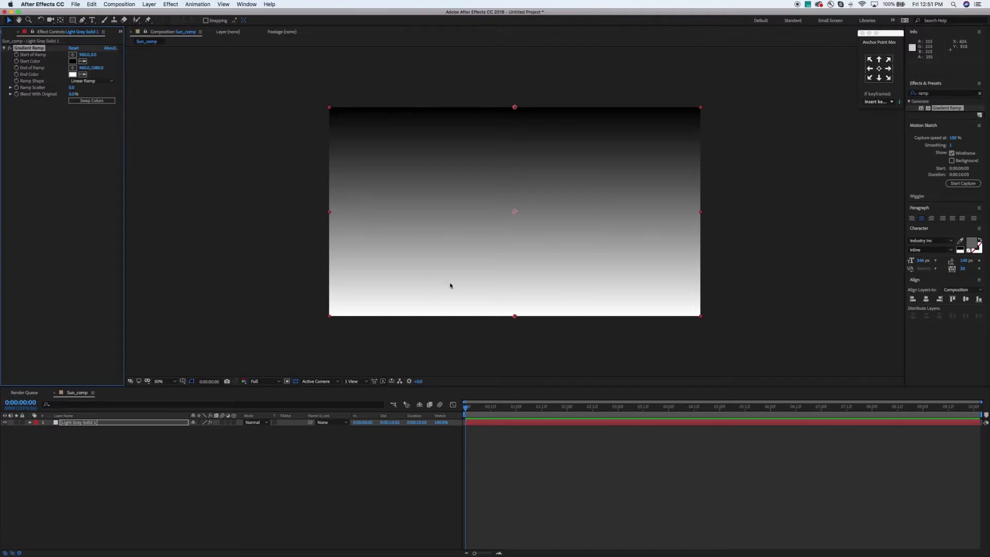
click(72, 61)
drag(116, 102, 97, 73)
click(88, 86)
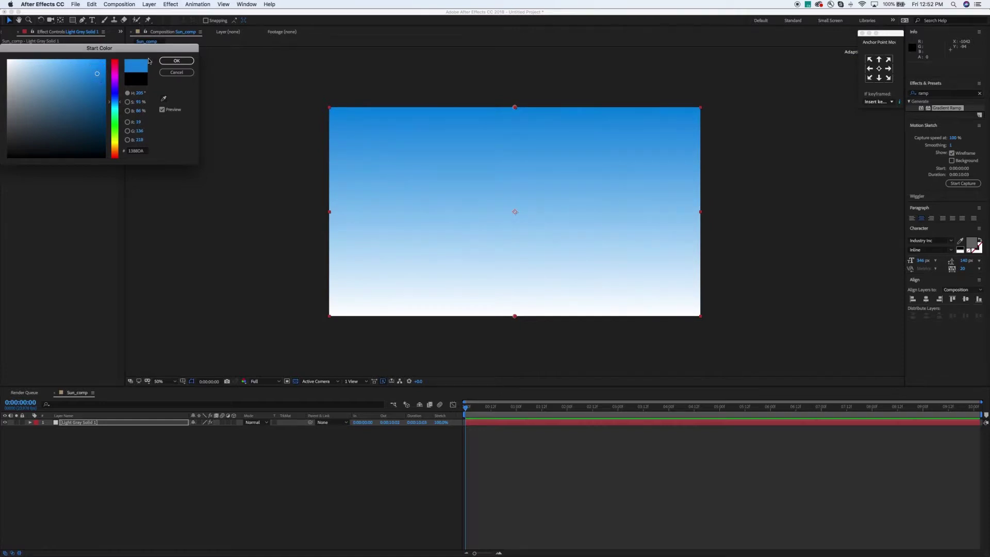
click(176, 60)
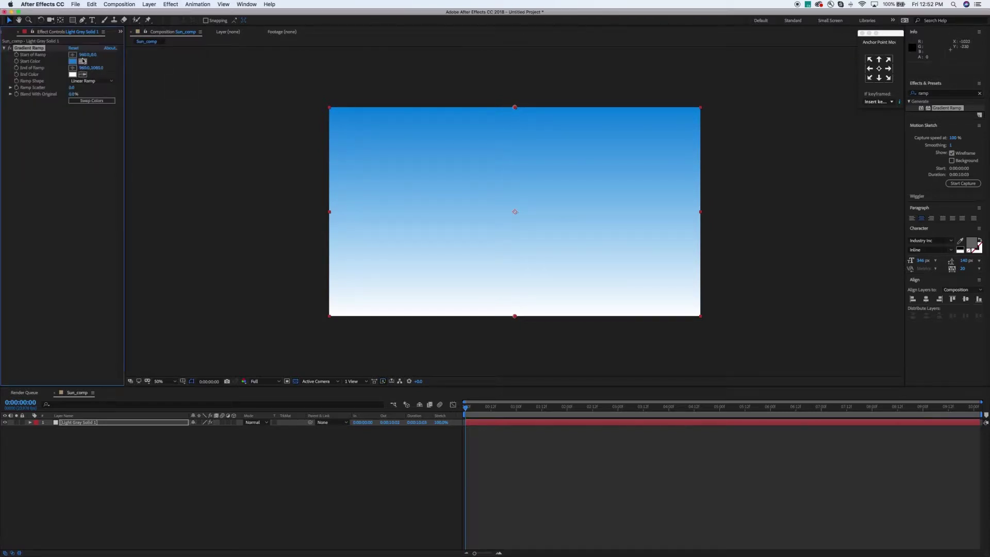
click(73, 54)
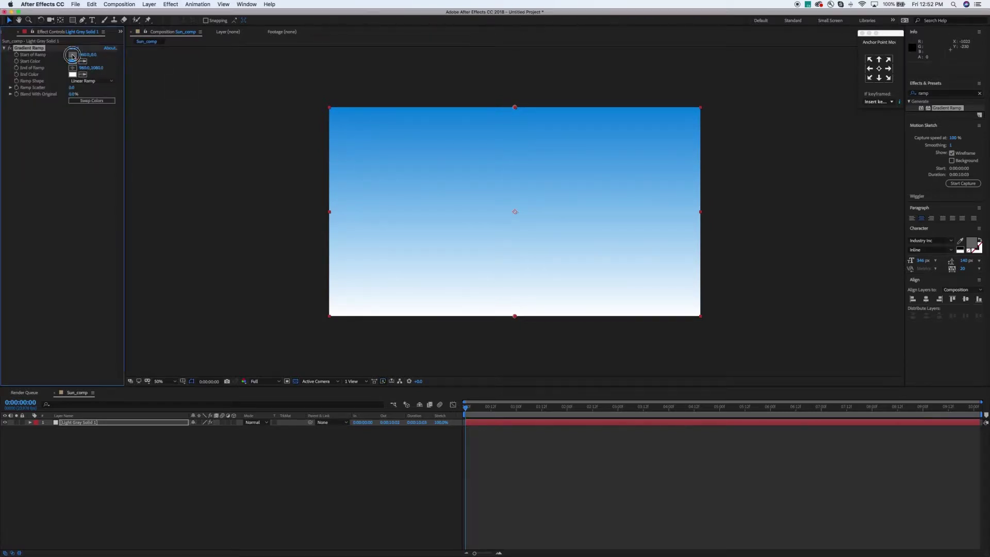
click(513, 145)
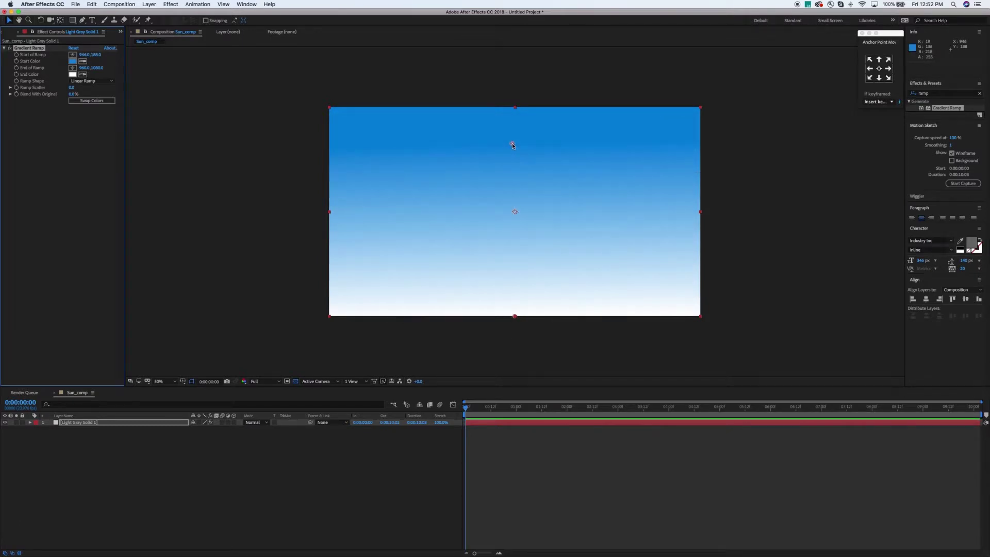
click(284, 470)
Step: Rename the solid layer to sky_bg
click(91, 422)
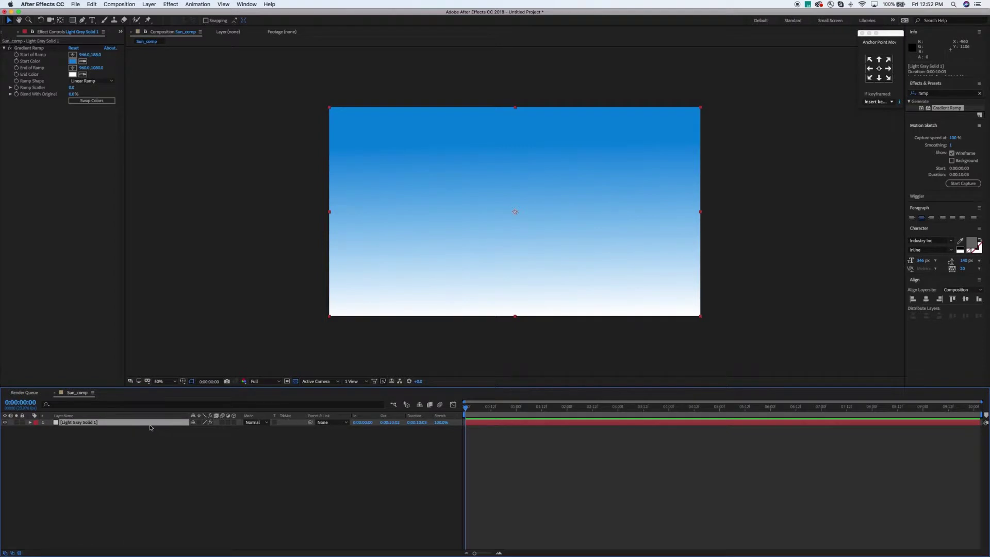
key(Return)
text(sky)
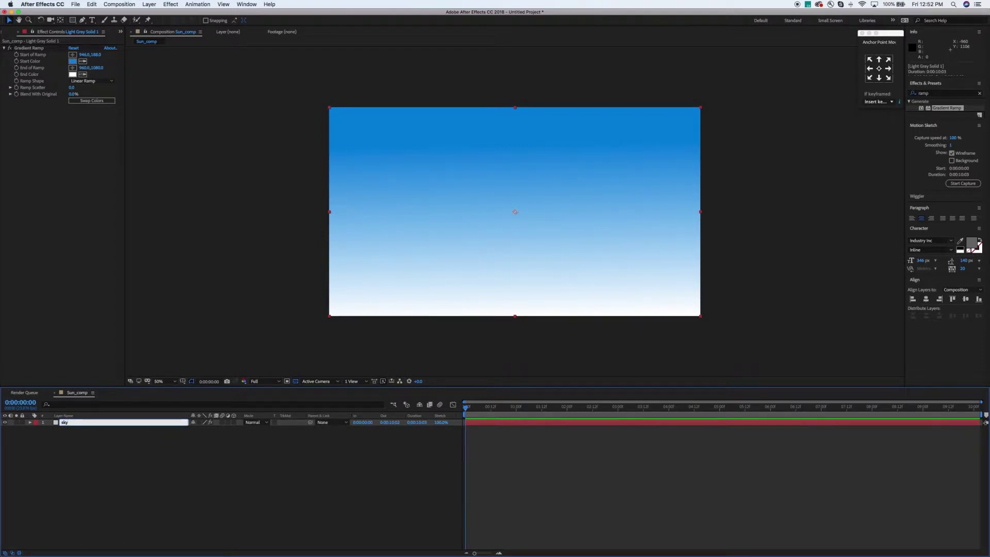
text(_bg)
key(Return)
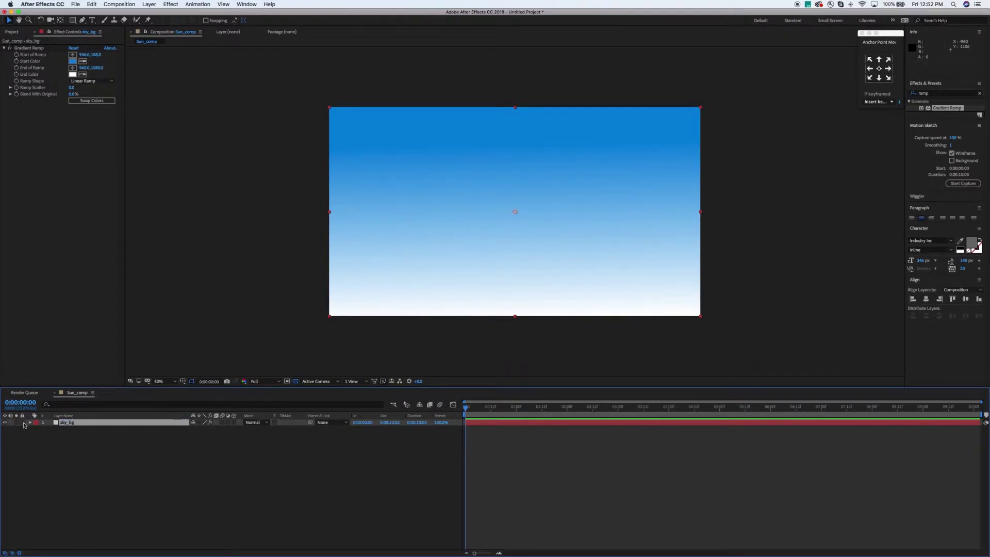
Step: Mark sky_bg as shy, hide shy layers, and return to the Project panel
click(315, 467)
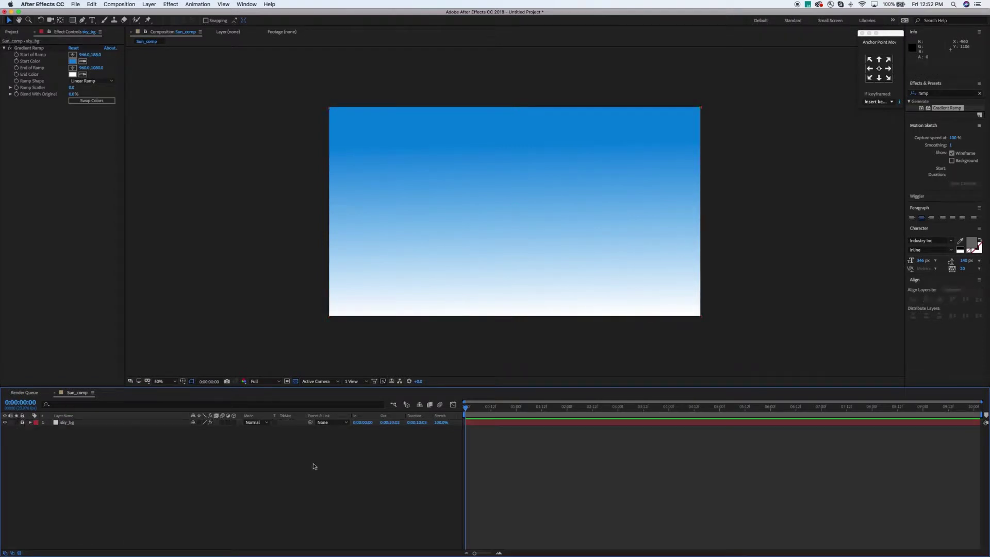
click(194, 423)
click(420, 405)
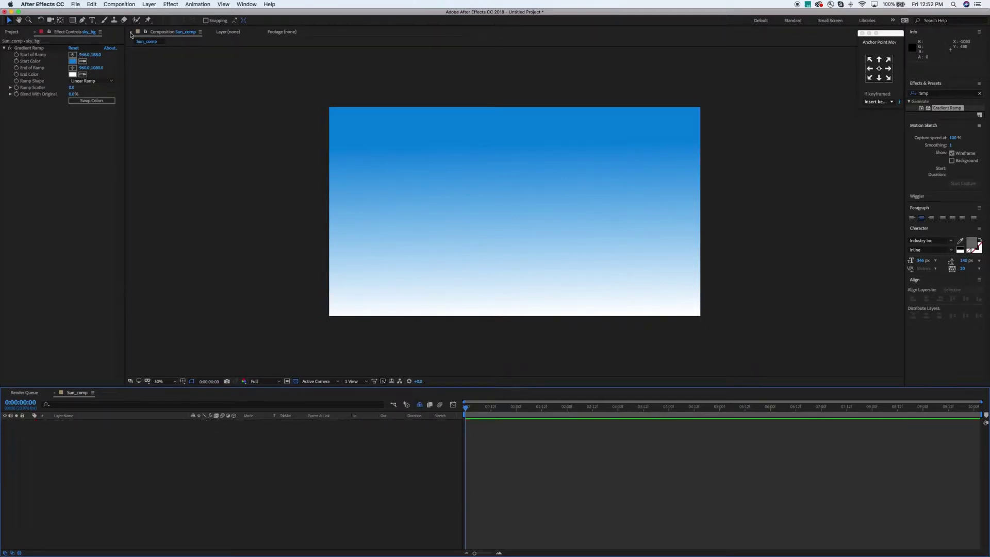
click(17, 33)
click(55, 165)
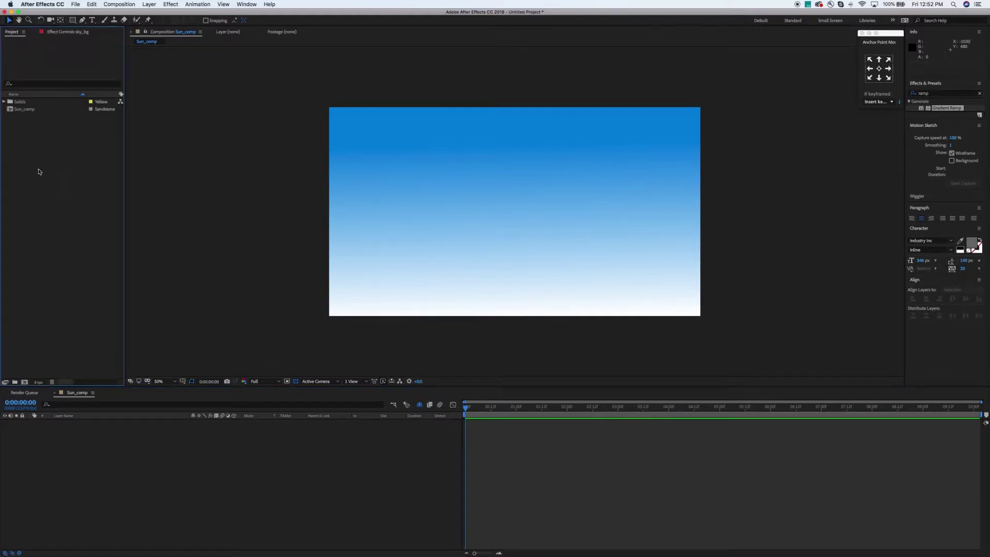
Step: Create a 1920×1080 composition named ray from the Project panel context menu
right_click(38, 166)
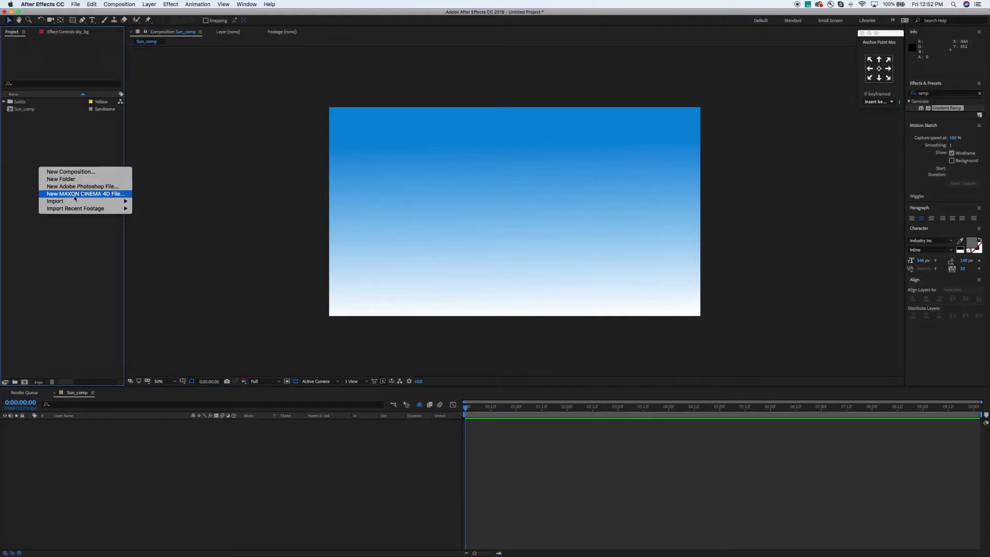
click(69, 171)
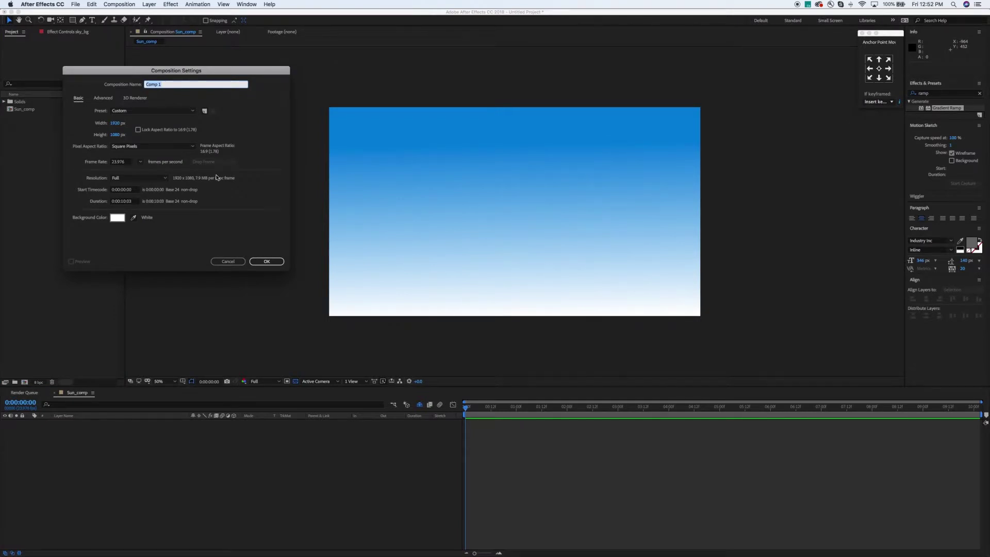
text(s)
click(271, 262)
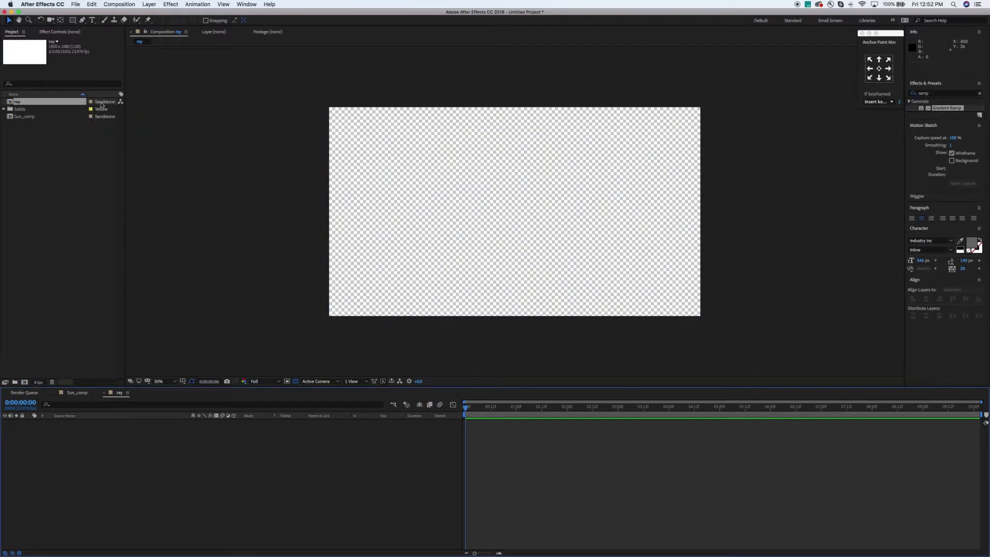
click(148, 5)
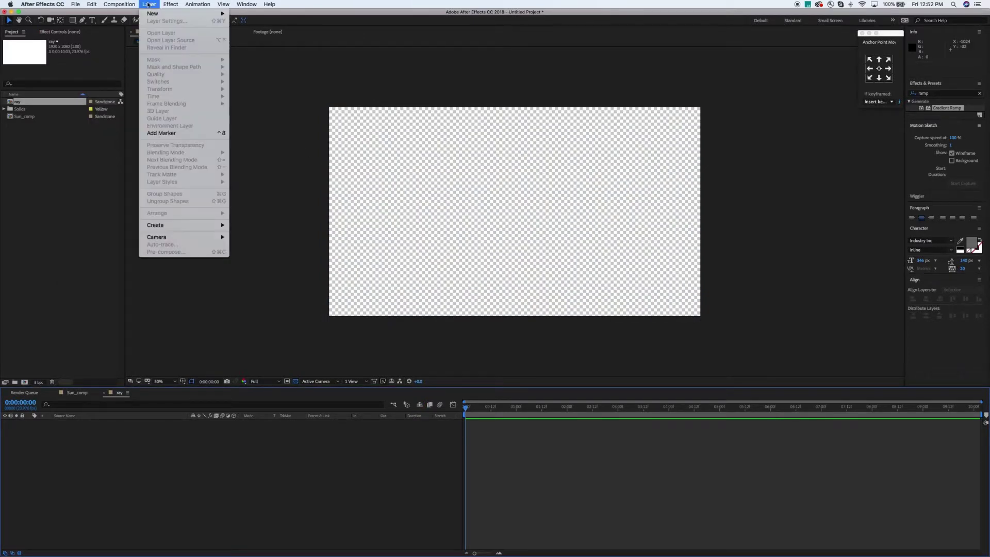
click(205, 504)
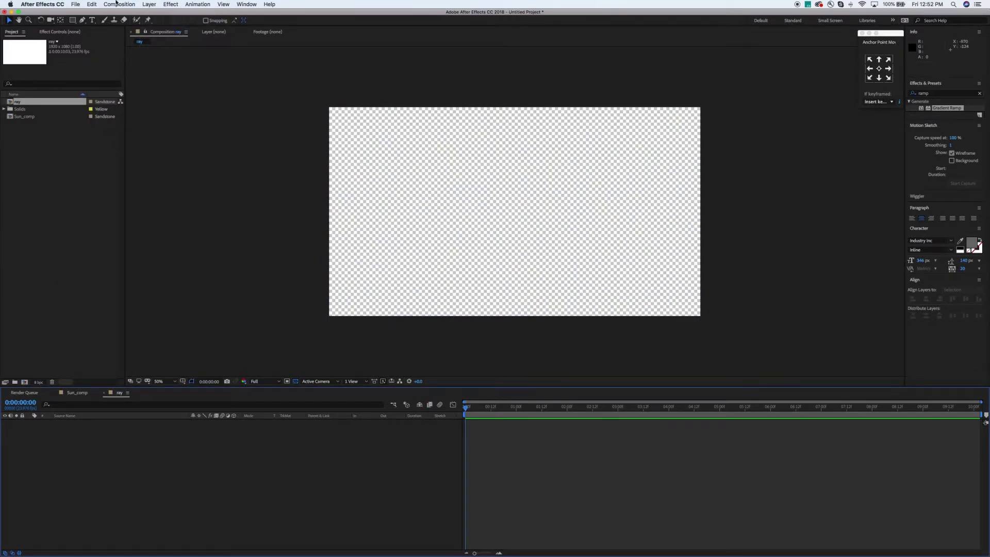
click(148, 5)
Step: Create a full-frame polygon shape layer in ray with the Polygon Tool
mouse_move(217, 17)
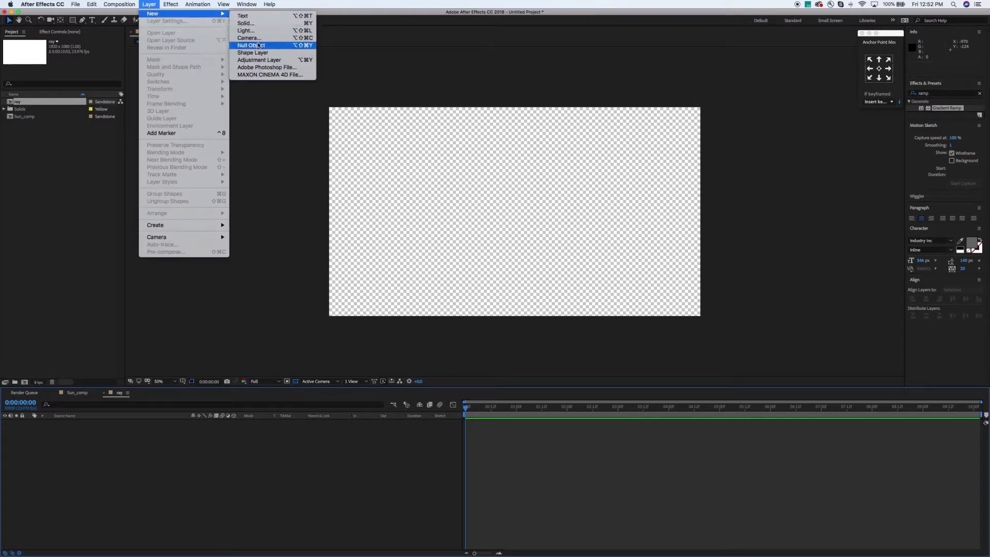
click(256, 52)
key(q)
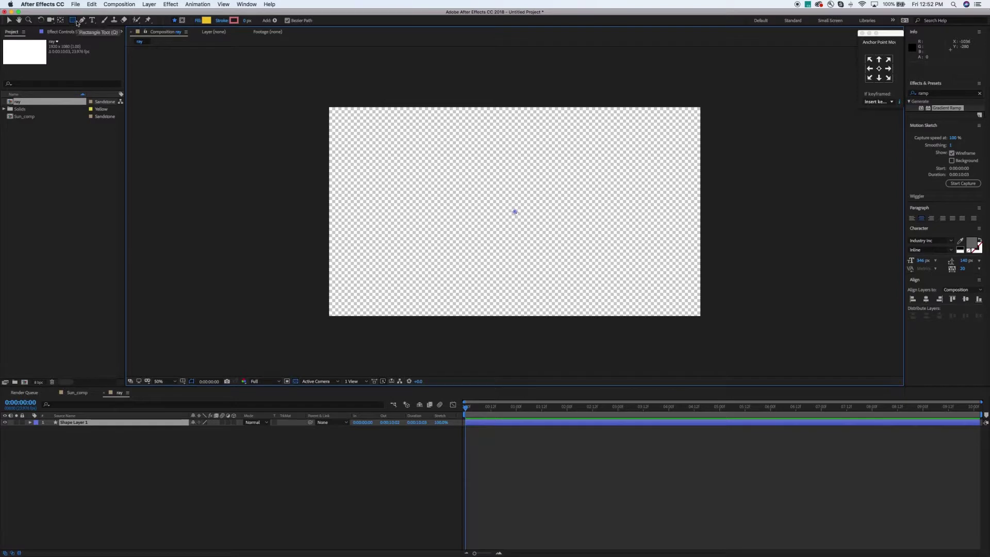
click(75, 23)
drag(75, 22, 113, 47)
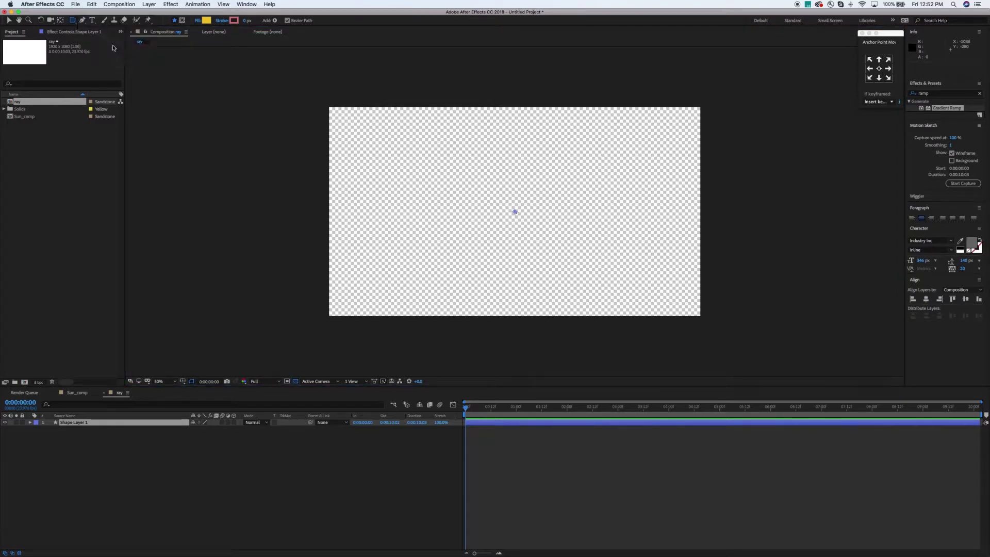
double_click(73, 22)
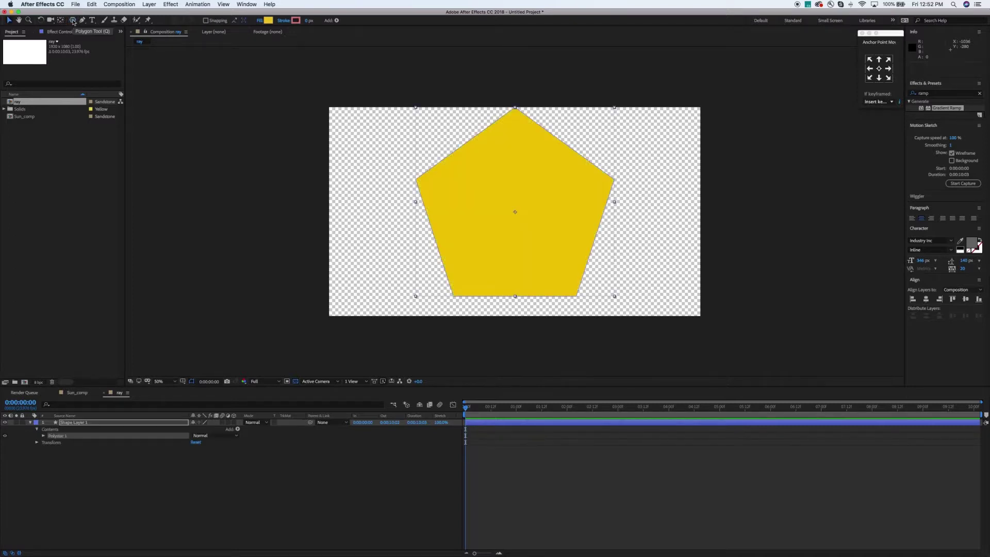
Step: Set the polygon's fill colour to orange EF8522
click(269, 20)
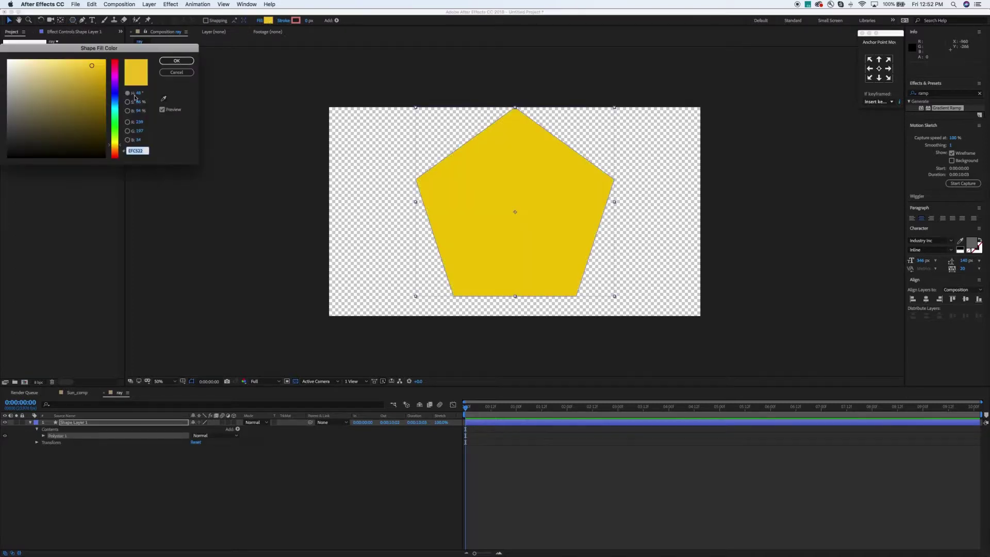
drag(113, 142, 120, 151)
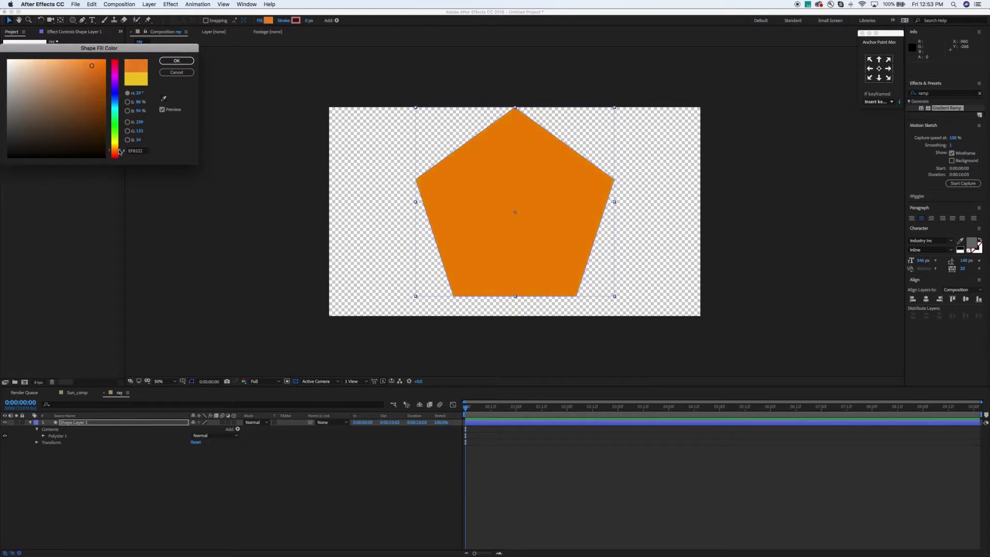
click(176, 61)
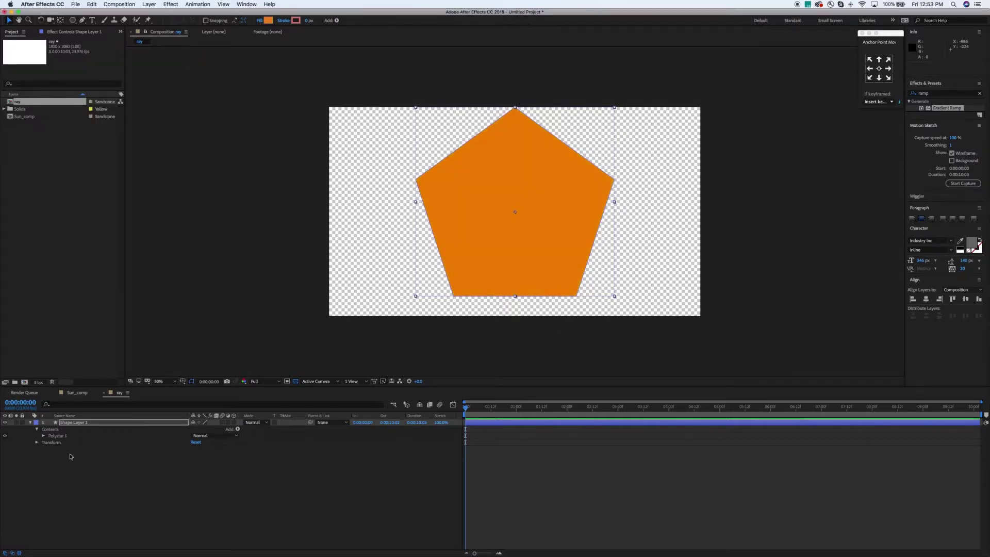
Step: Set Polystar Path 1 to 3 points with an Outer Radius of 100
click(44, 439)
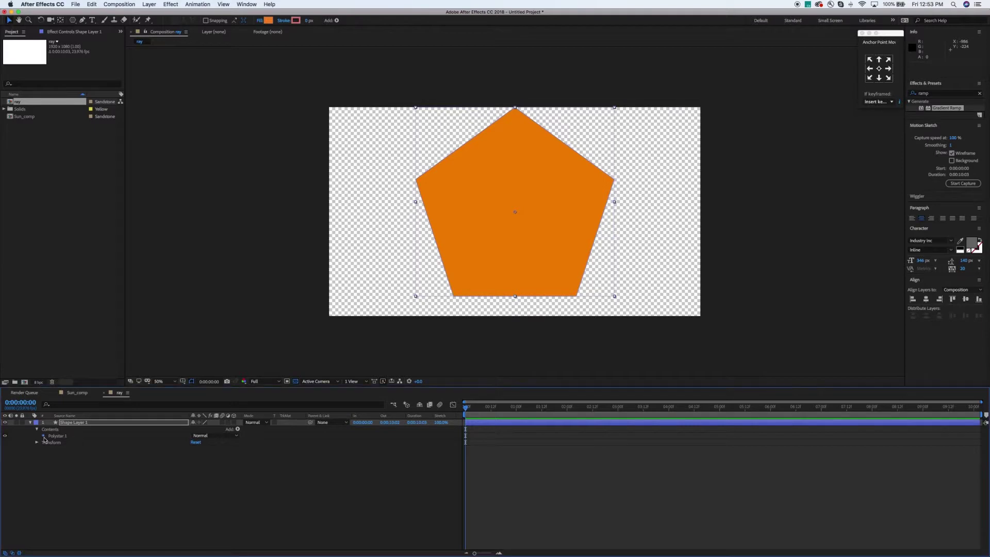
click(43, 438)
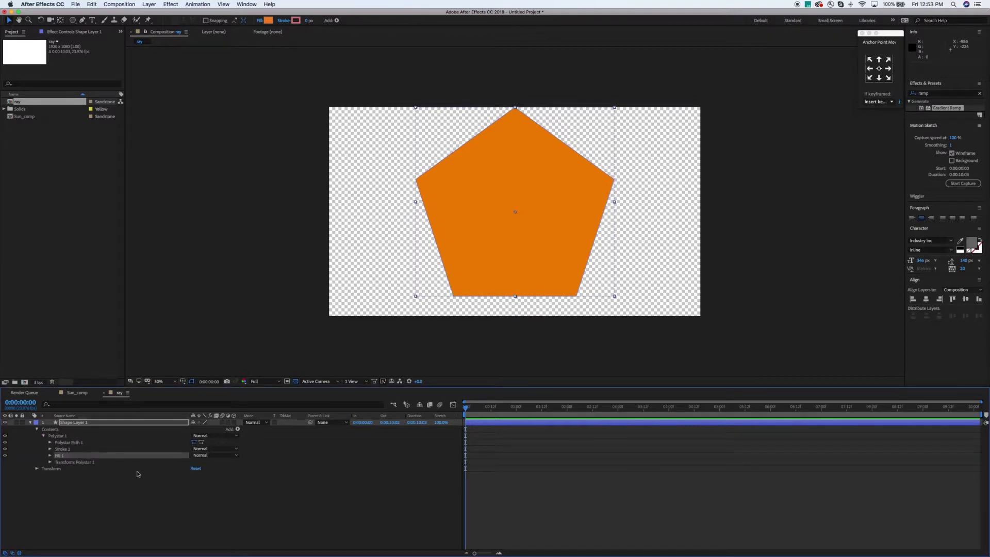
click(50, 443)
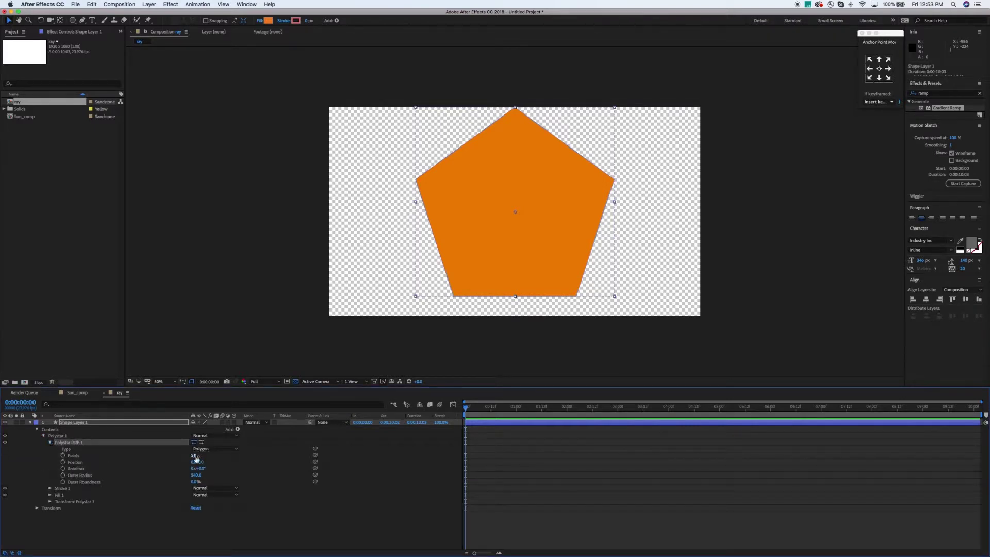
drag(194, 456, 142, 458)
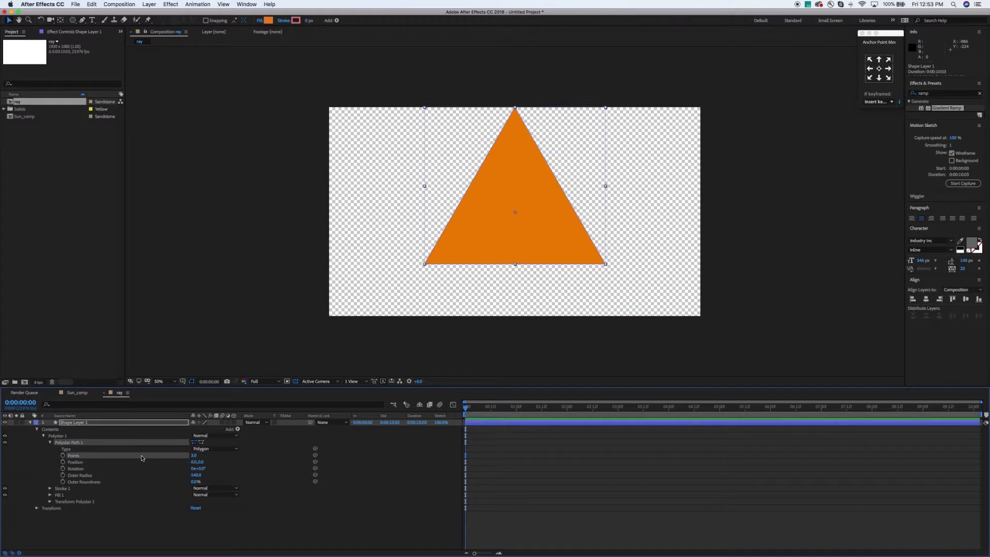
click(196, 476)
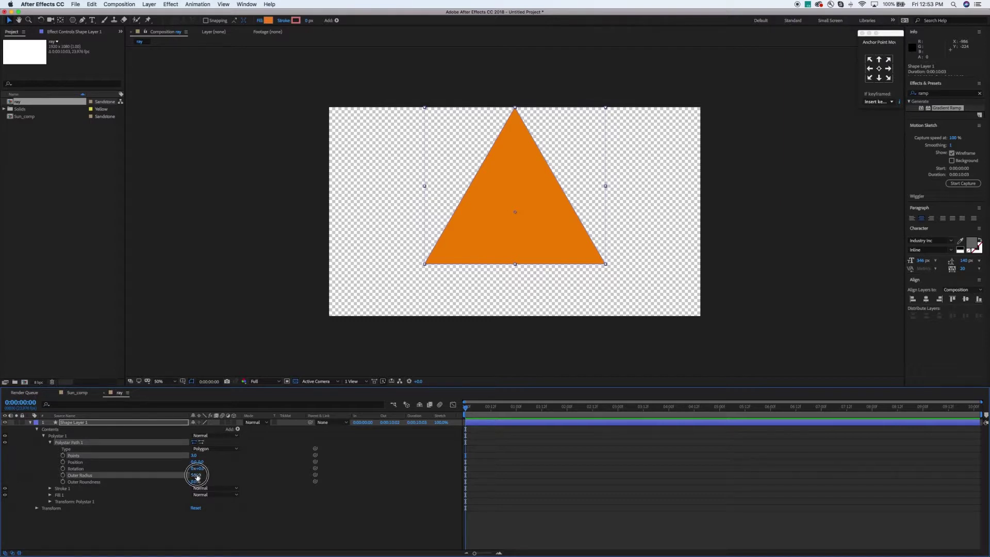
drag(197, 476, 28, 474)
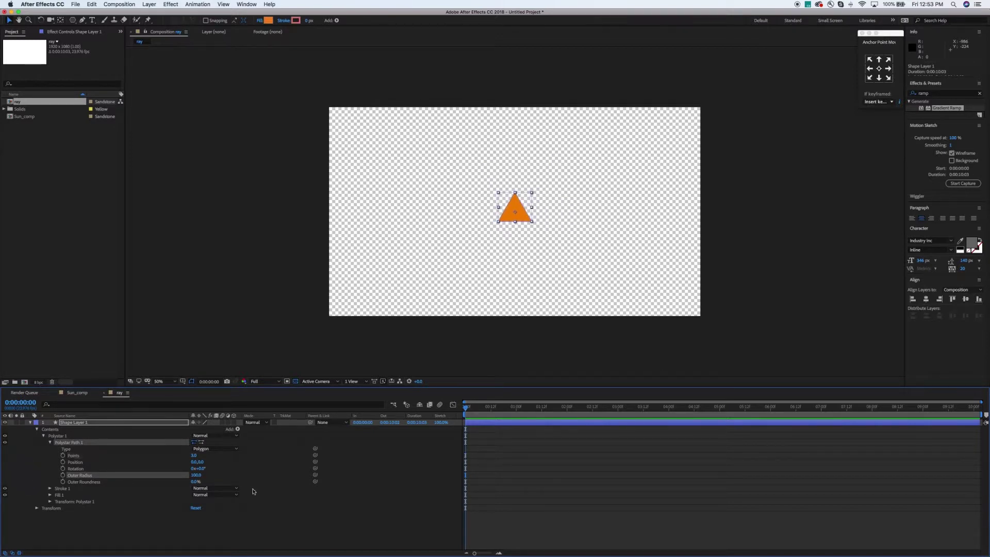
click(251, 526)
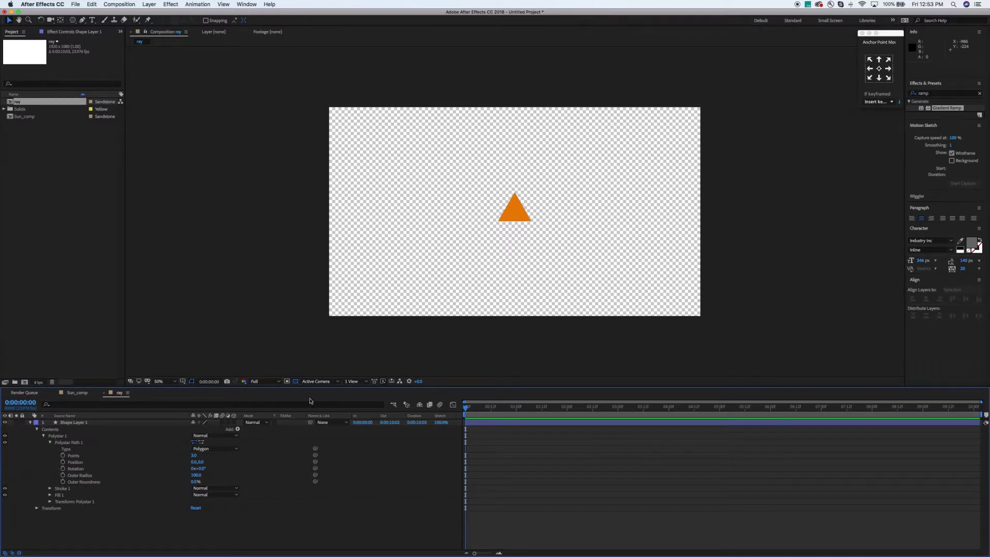
click(61, 446)
Step: Convert Polystar Path 1 to a Bezier path and select Path 1's path
right_click(89, 444)
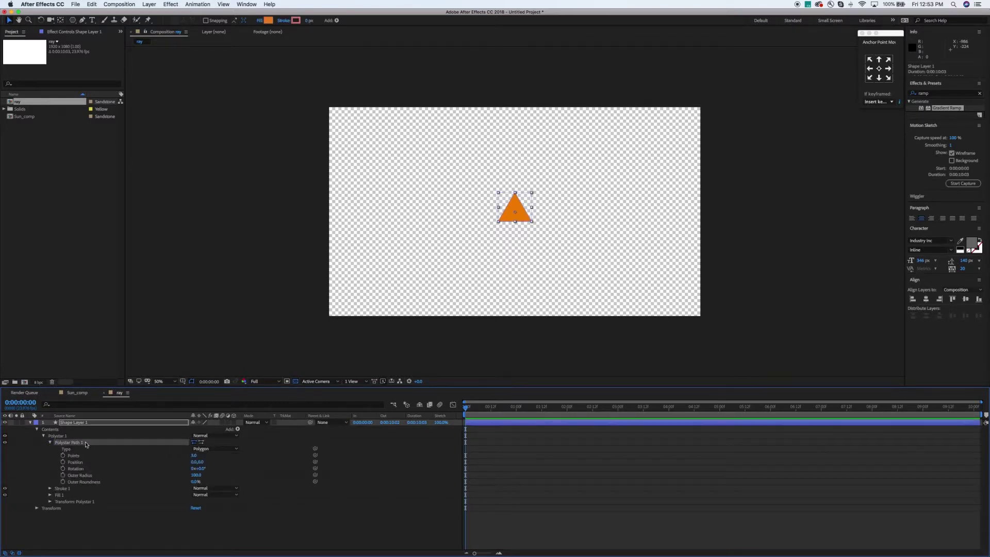
click(122, 450)
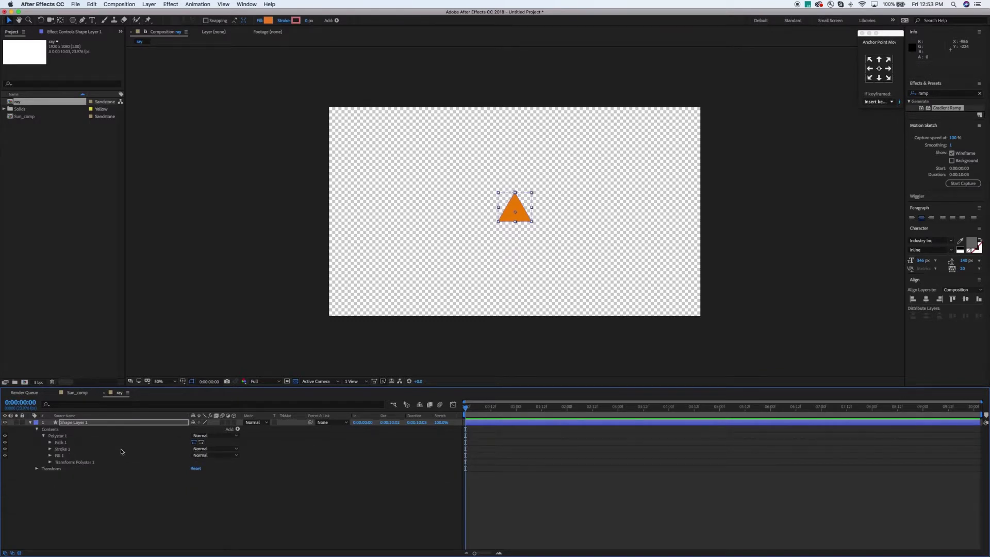
click(105, 506)
click(75, 443)
click(50, 442)
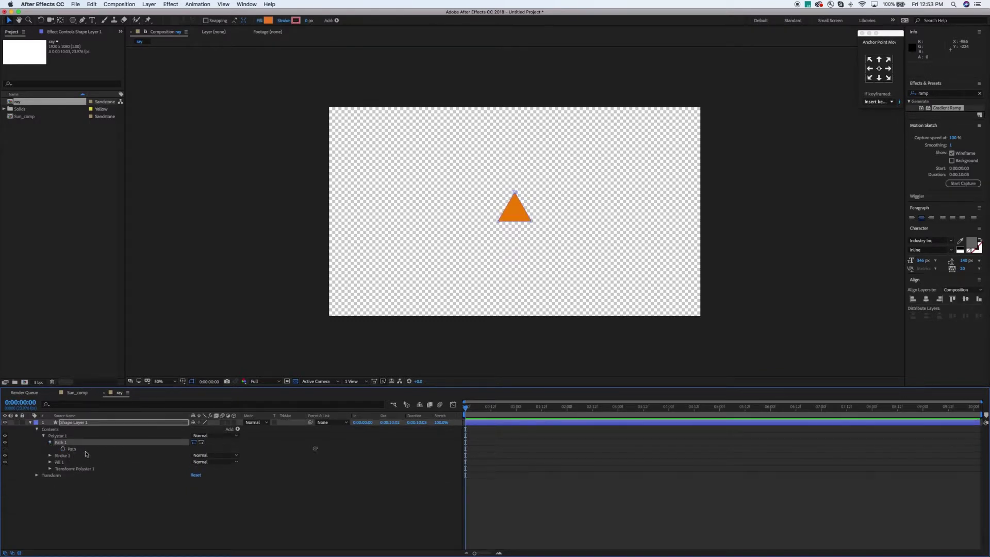
click(86, 451)
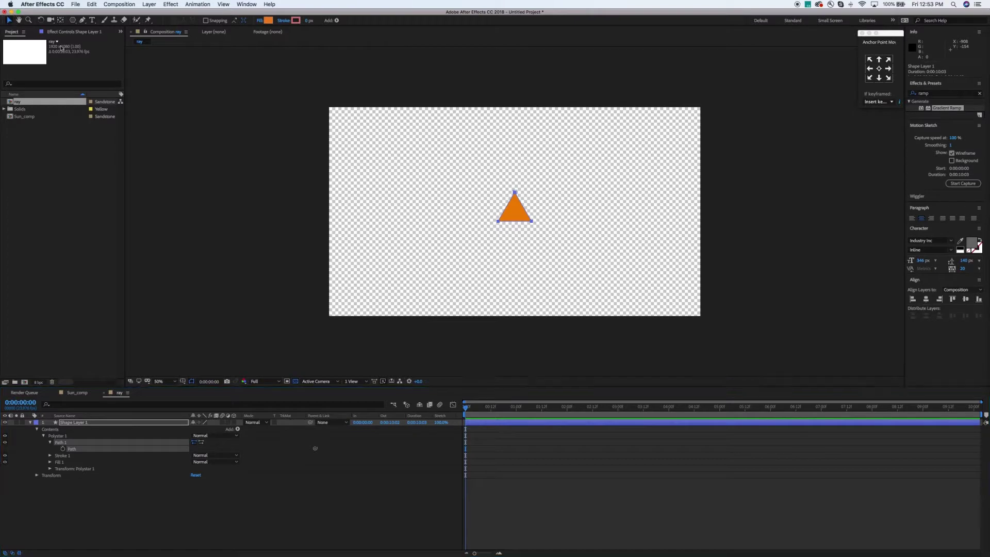
Step: Drag the triangle's top vertex upward into a tall, narrow spike
click(515, 192)
drag(517, 193, 515, 150)
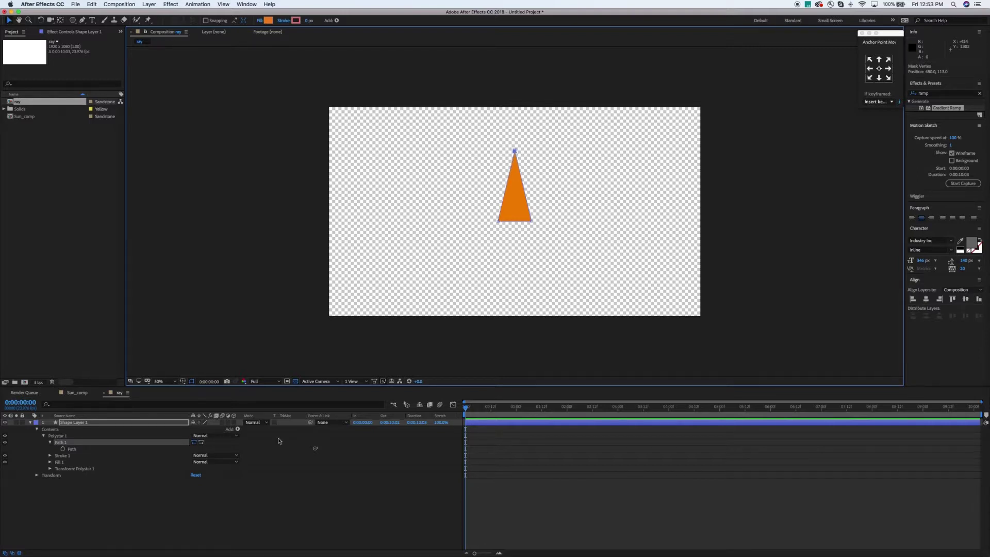
click(178, 516)
click(96, 423)
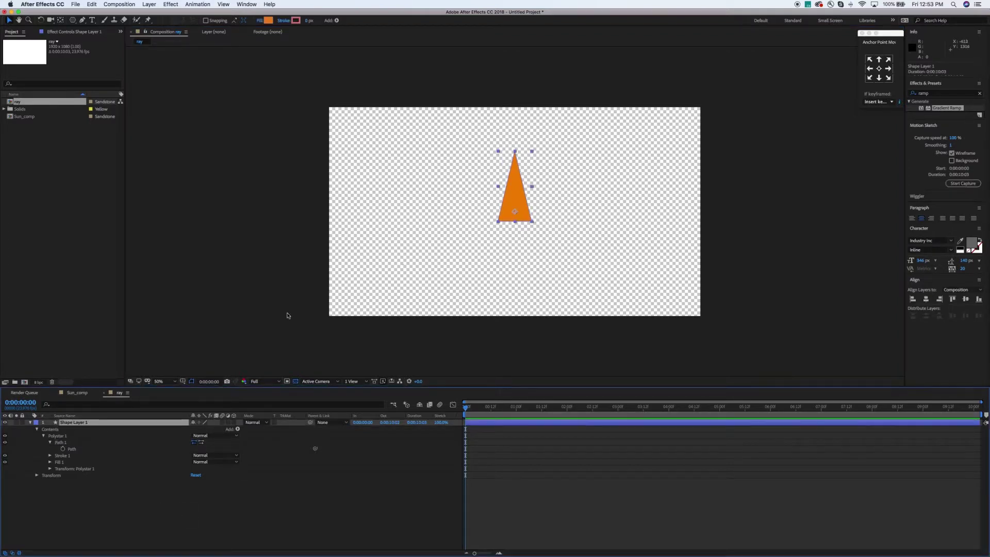
click(881, 82)
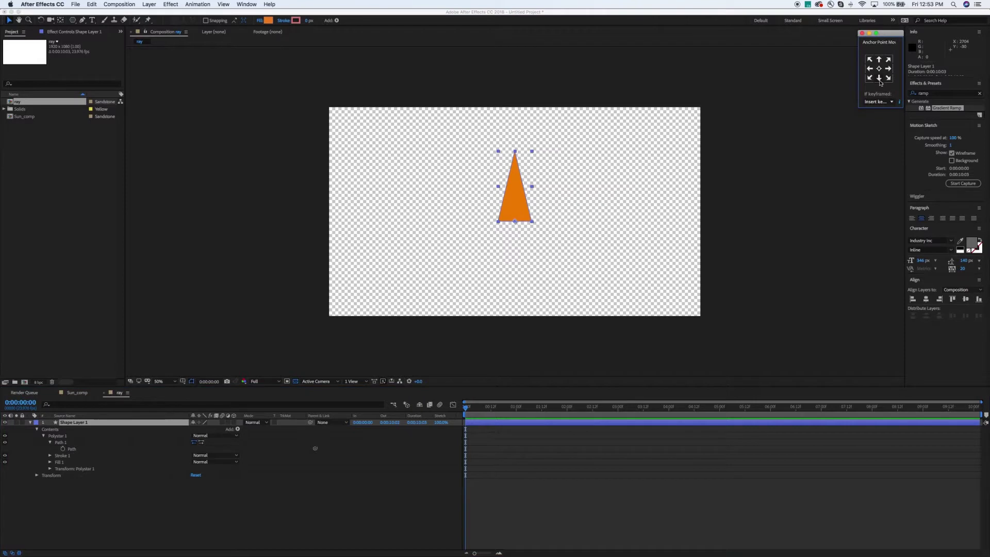
click(94, 423)
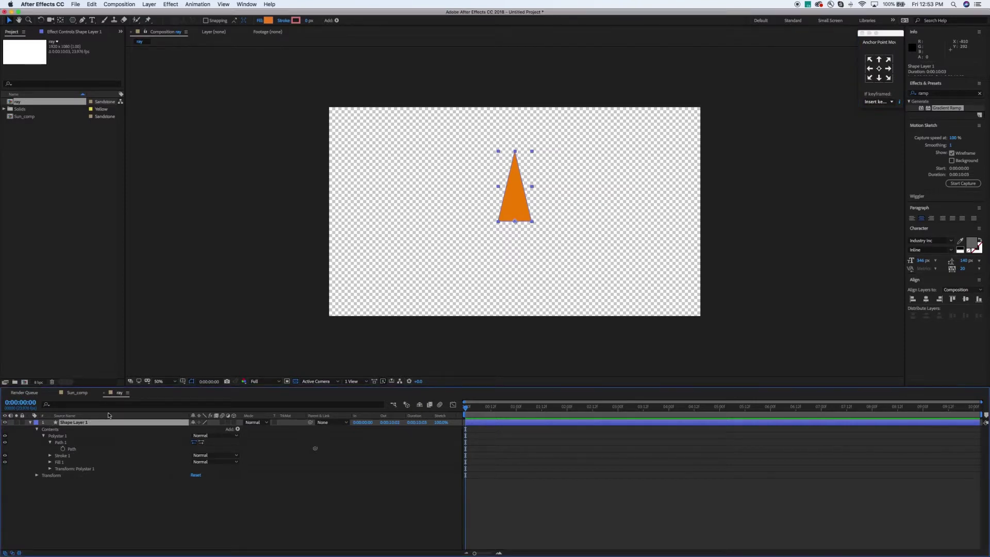
Step: Set the shape layer's Rotation to 90° so the spike points right
key(r)
click(204, 429)
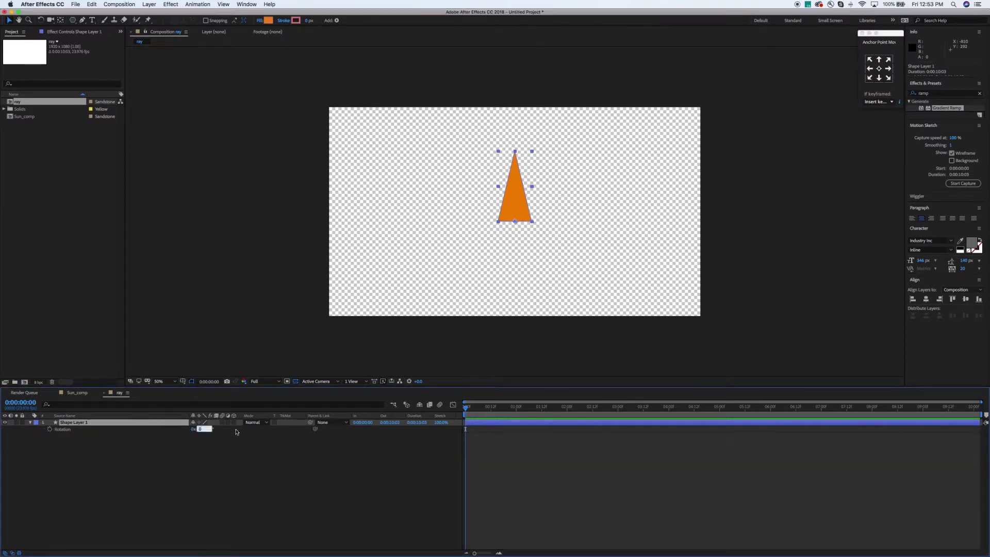
text(90)
key(Return)
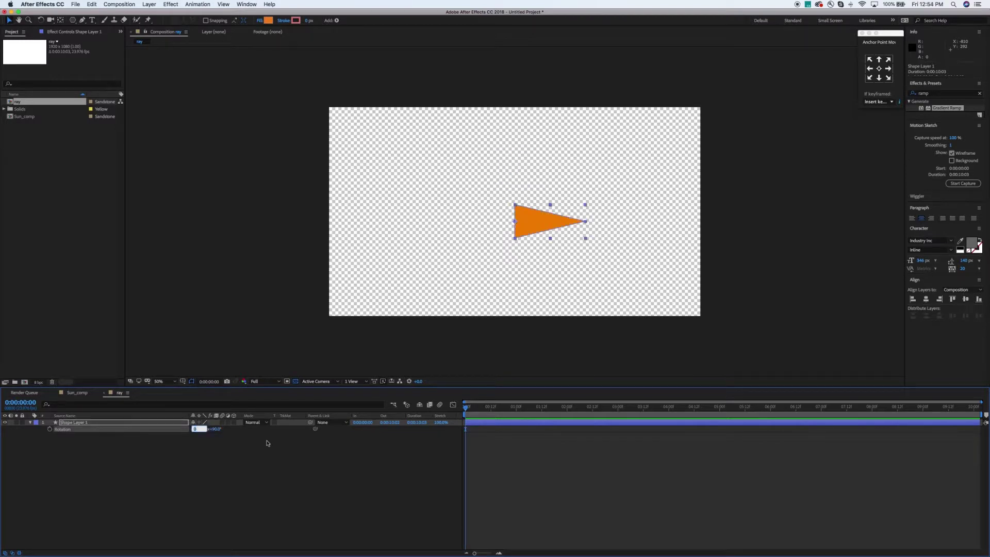
click(347, 484)
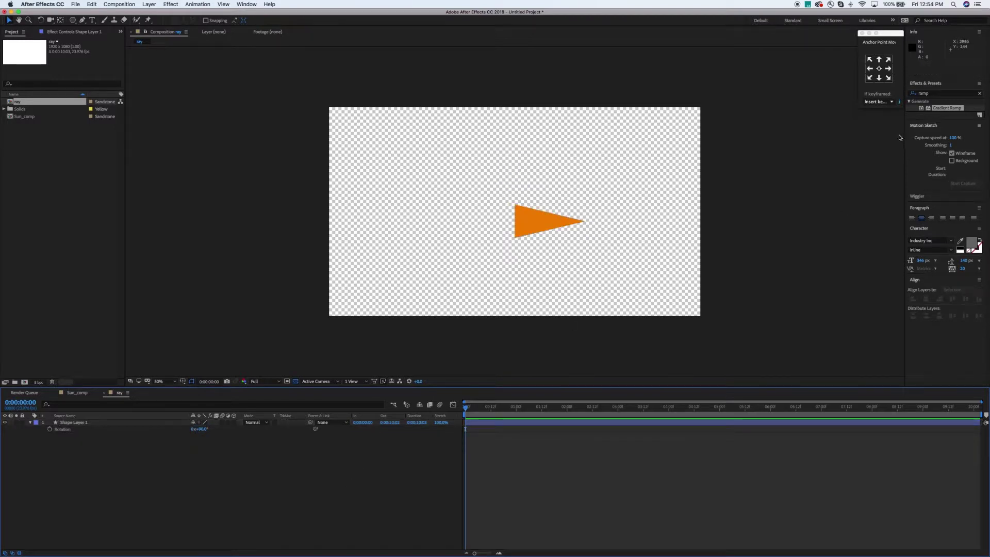
Step: Search Effects & Presets for wave and select Wave Warp
click(940, 95)
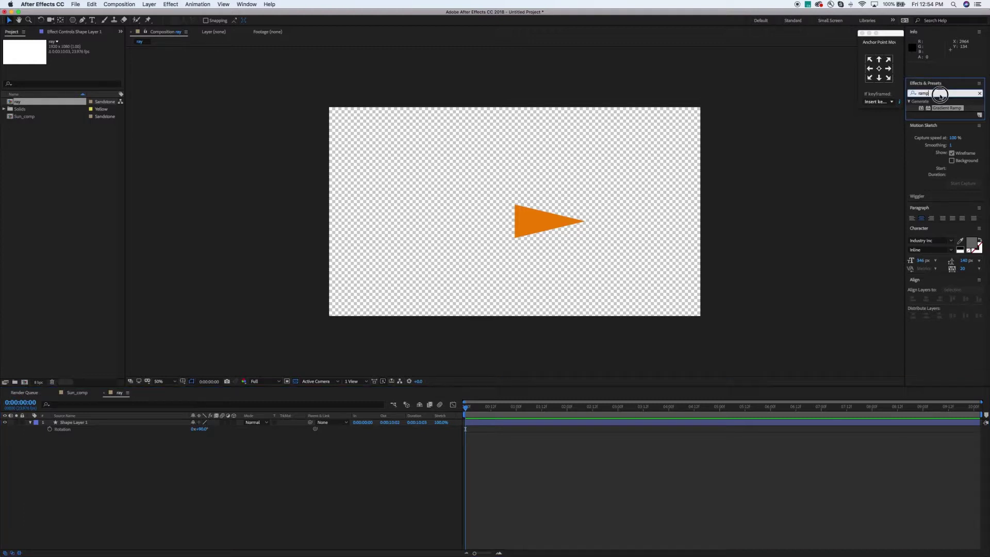
text(wave)
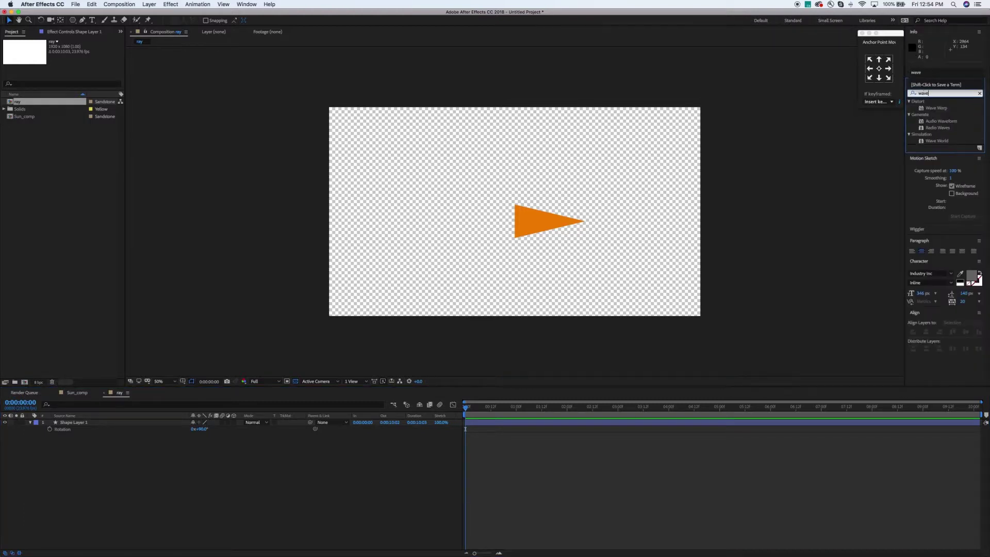
click(933, 108)
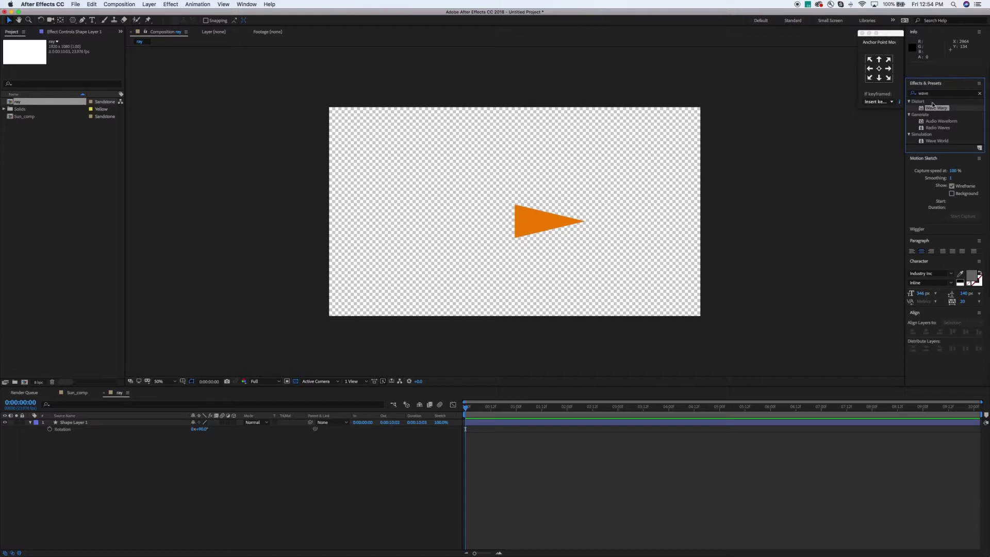
Step: Apply Wave Warp to the spike shape layer
drag(921, 109, 148, 396)
drag(72, 437, 92, 424)
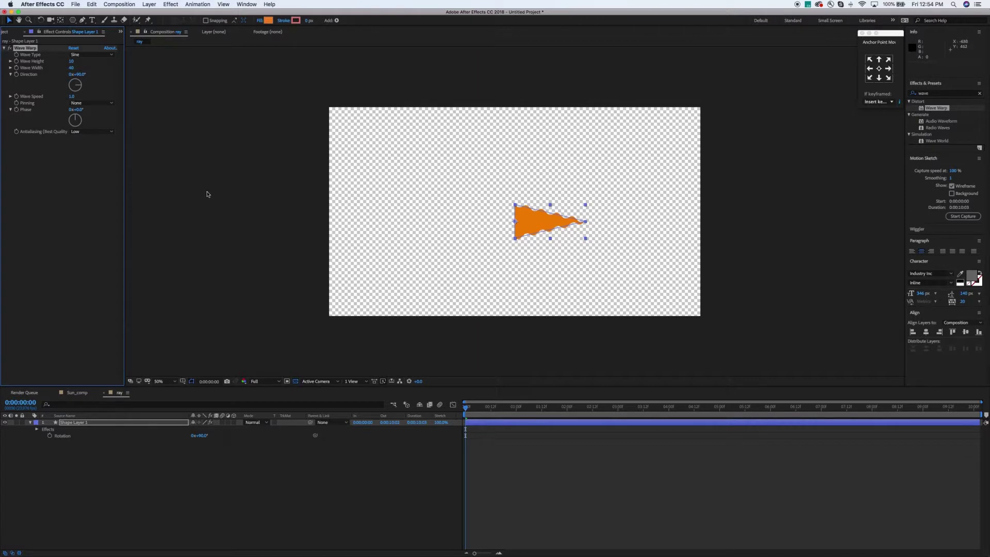
click(495, 396)
Step: Preview the wave and extend the work area end to about 0:00:02:21
key(space)
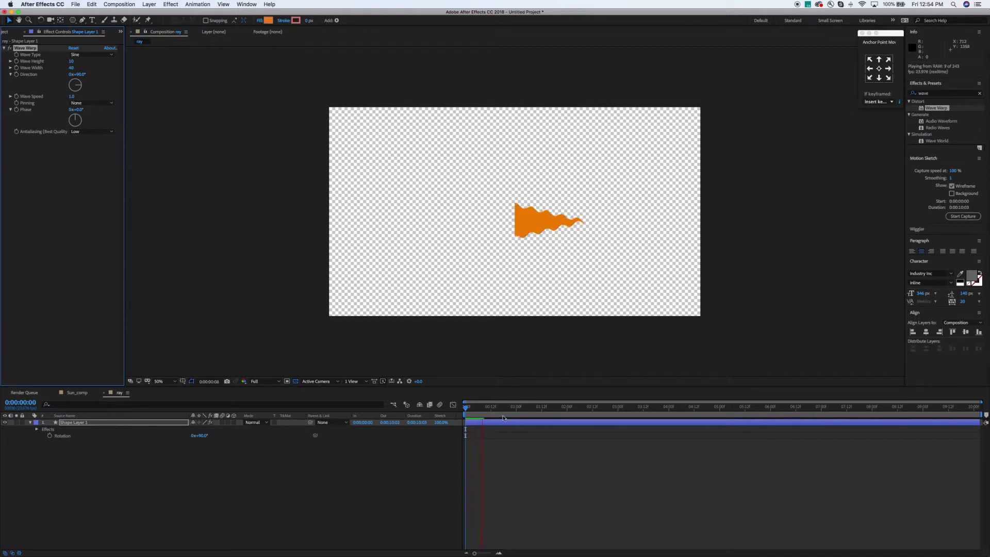
click(440, 416)
key(space)
key(space)
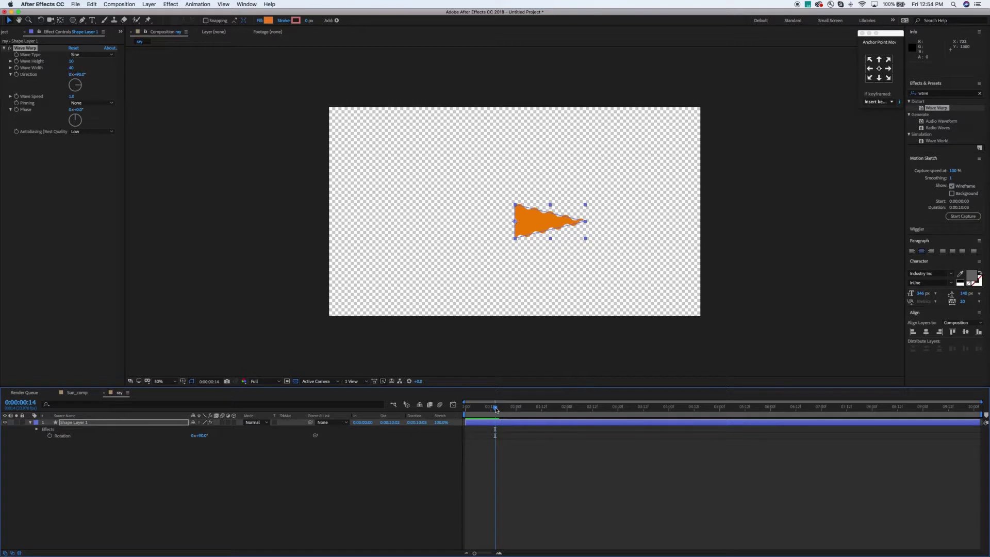
drag(495, 409, 516, 416)
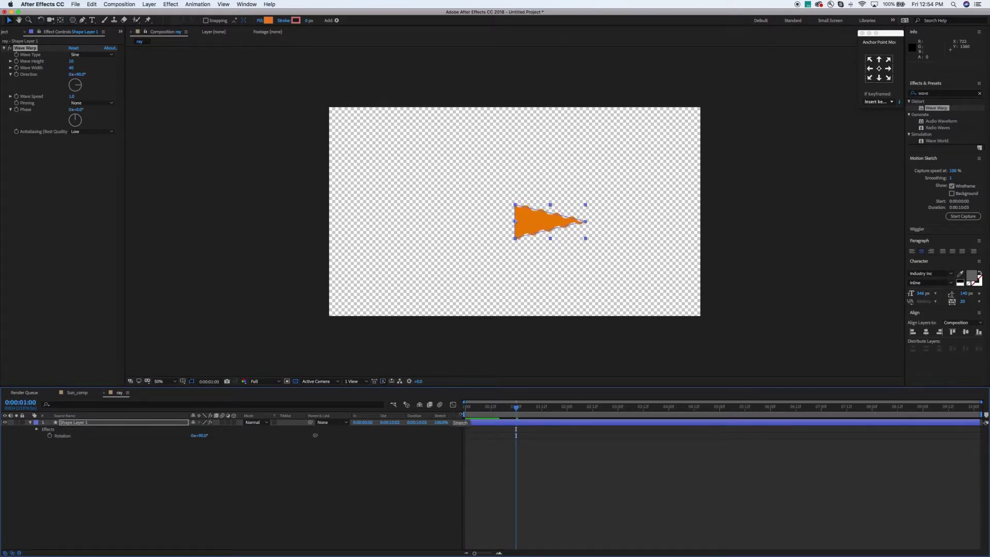
key(n)
key(space)
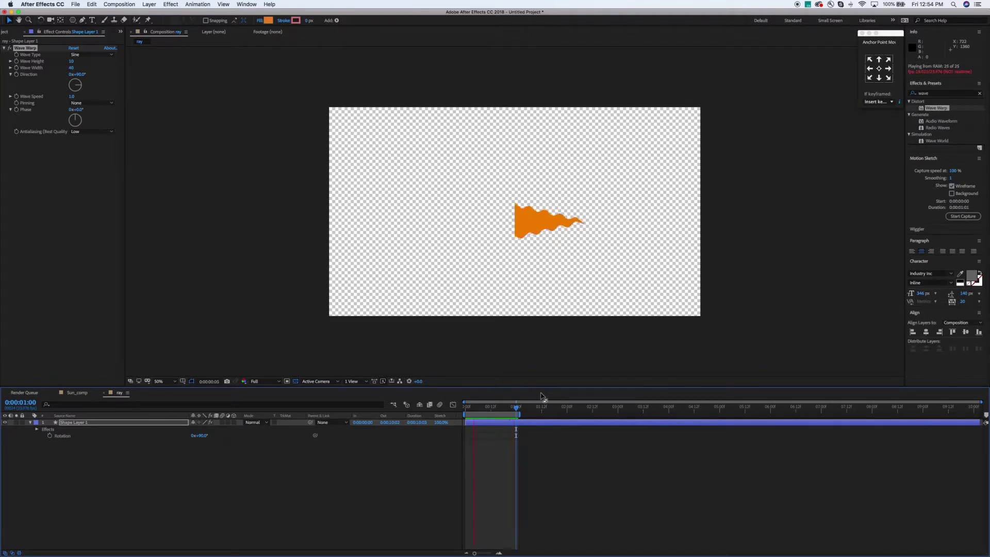
drag(520, 416, 615, 416)
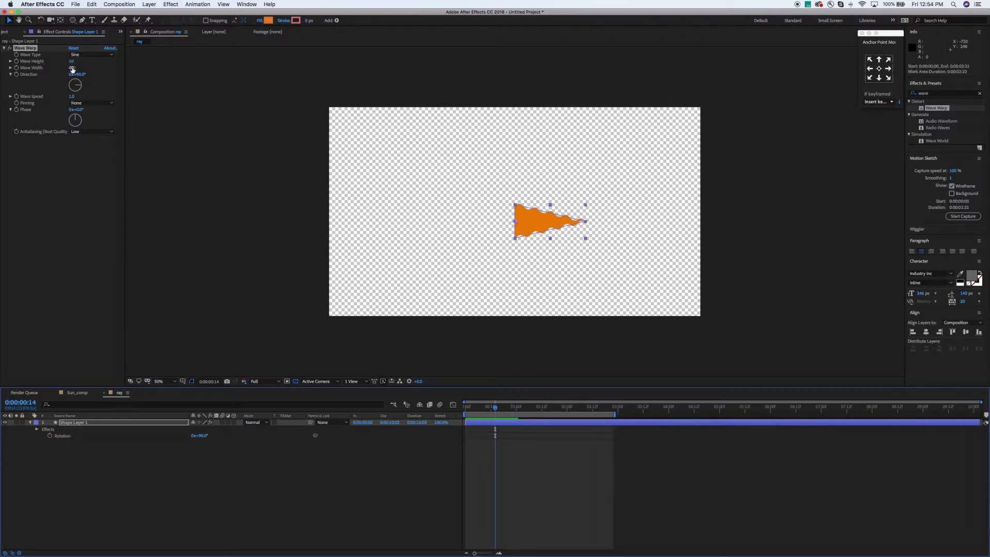
Step: Widen the Wave Warp to Wave Width 80 and preview the flag from the first frame
drag(71, 69, 246, 67)
drag(512, 409, 454, 413)
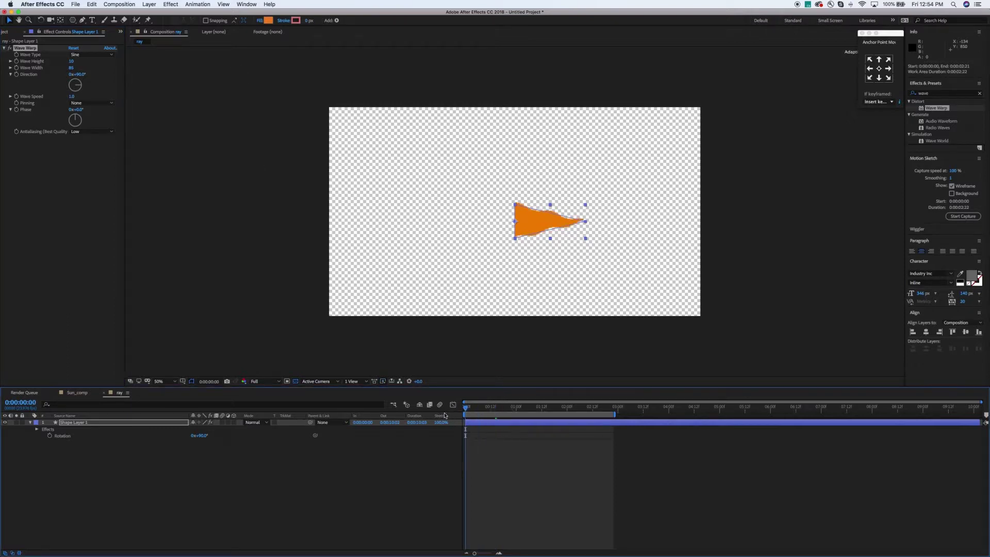
key(space)
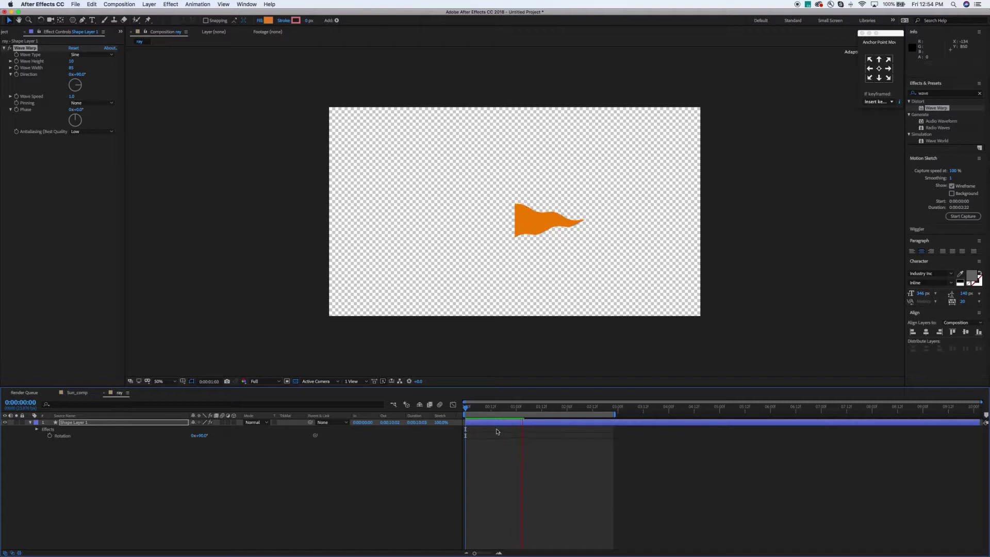
click(522, 408)
key(space)
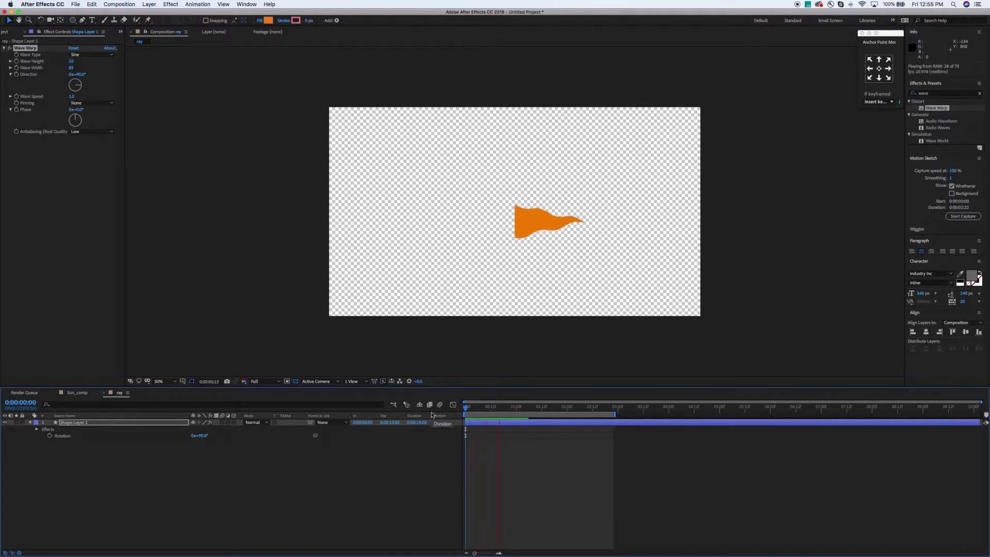
key(space)
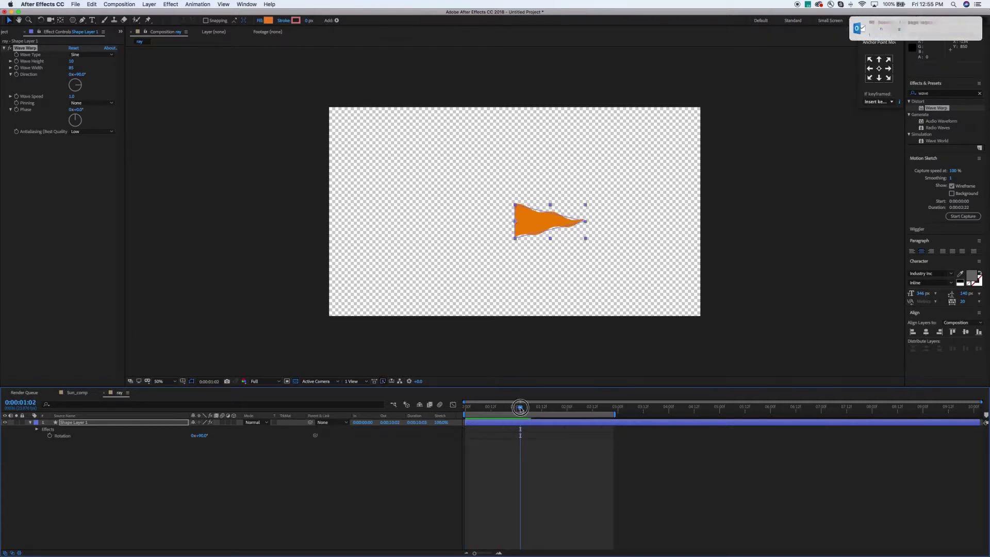
Step: Lower Wave Height to 15, pin the wave at the Left Edge, and select Shape Layer 1
drag(72, 61, 77, 61)
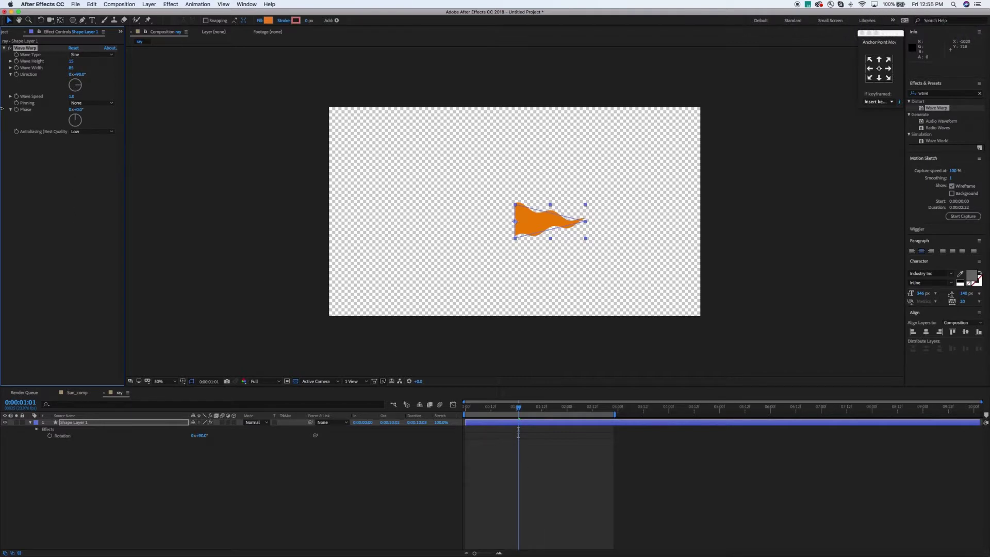
click(111, 103)
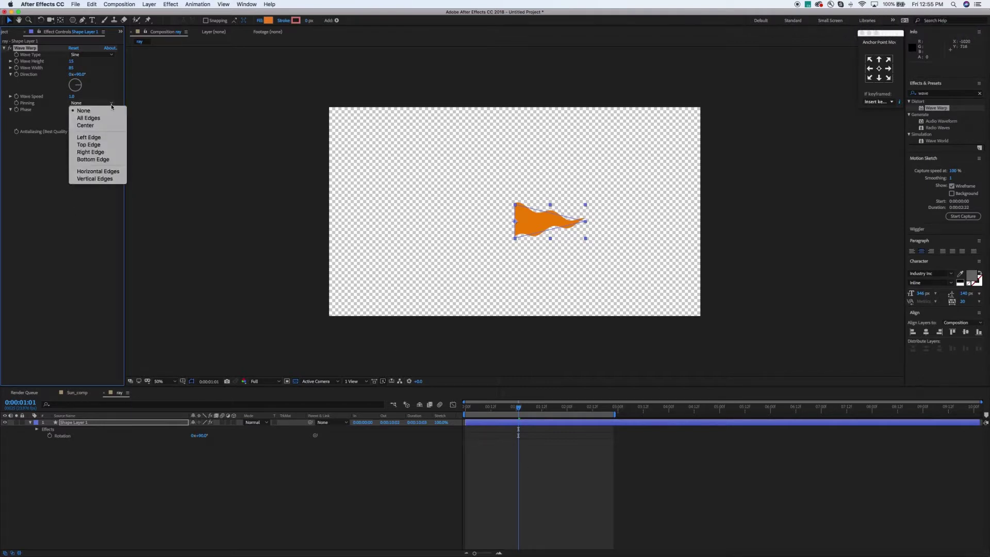
click(88, 138)
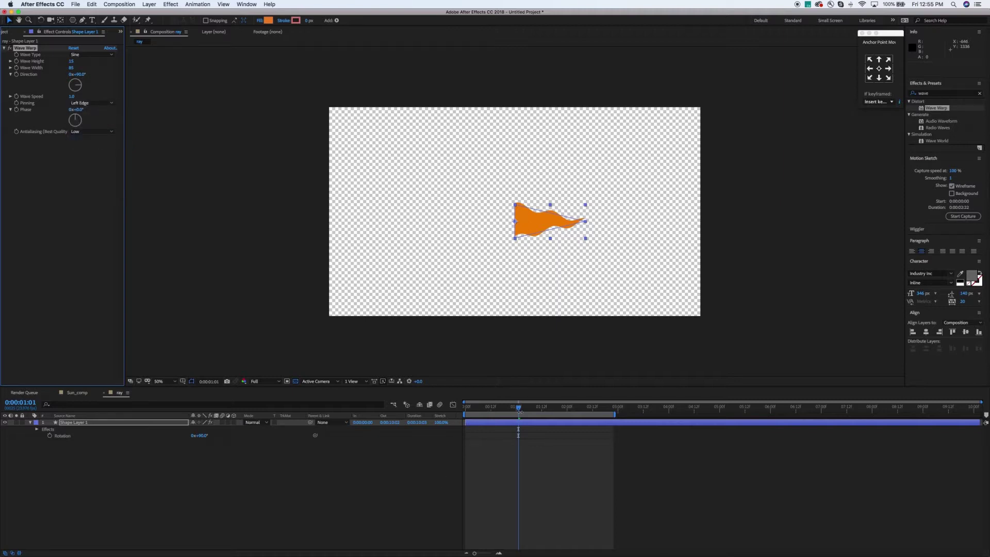
click(136, 423)
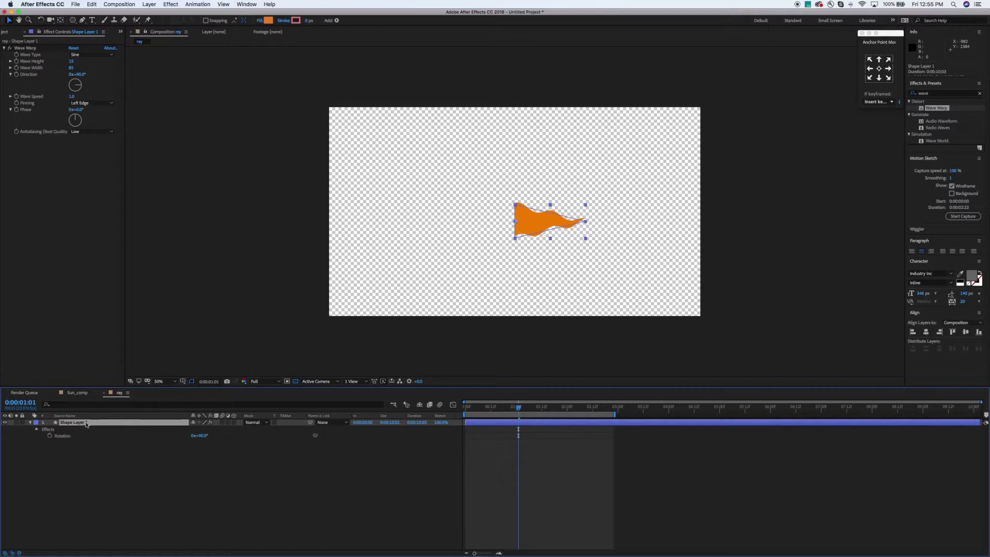
key(Return)
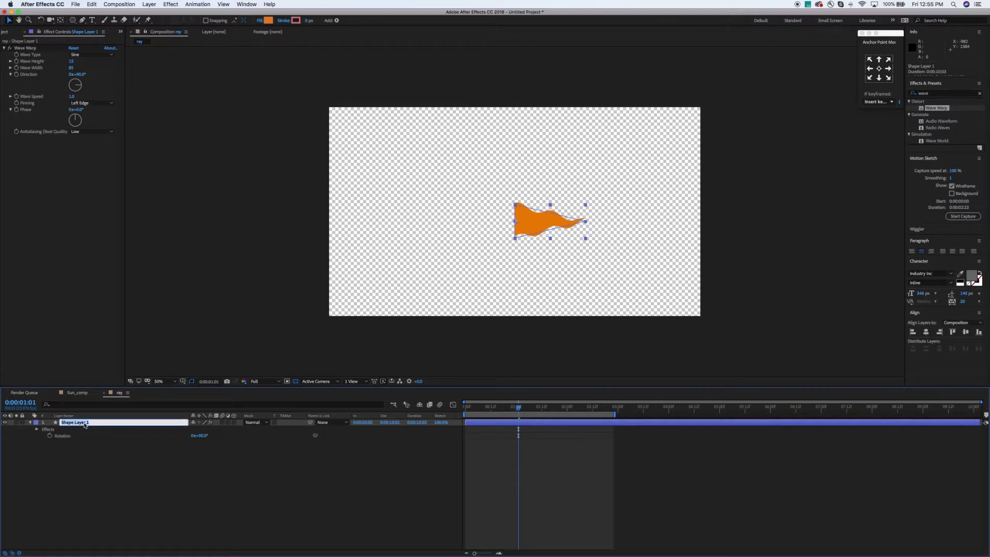
Step: Rename the shape layer 'ray', pre-compose it as 'ray_', and select the resulting ray_1 layer
text(ray)
key(Return)
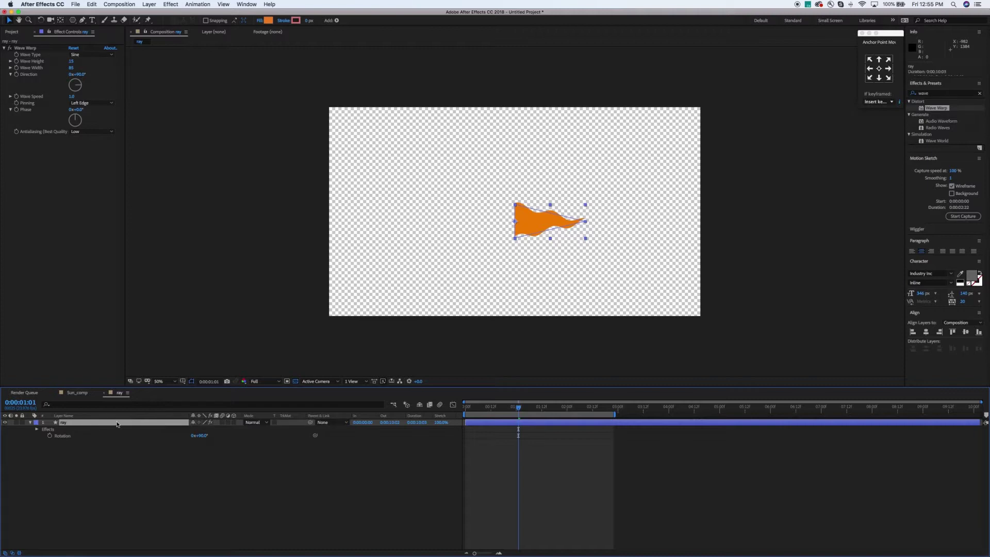
key(super+shift+c)
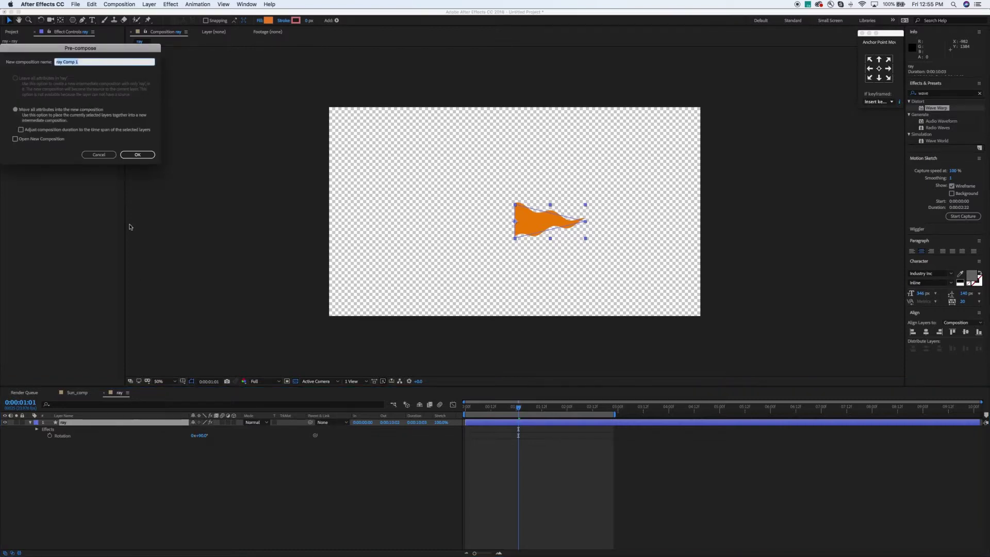
click(64, 62)
drag(64, 63, 100, 62)
text(_1)
click(150, 153)
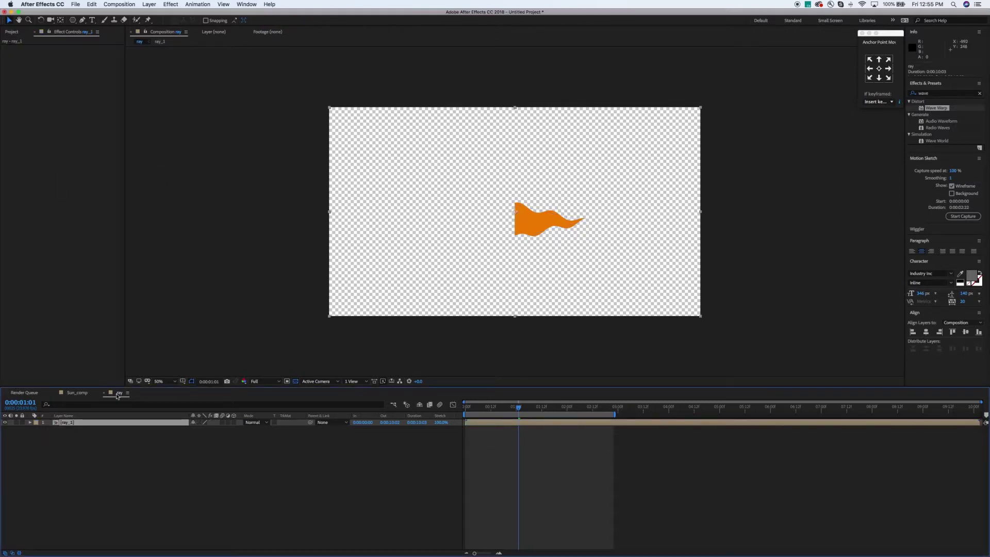
click(126, 424)
click(879, 70)
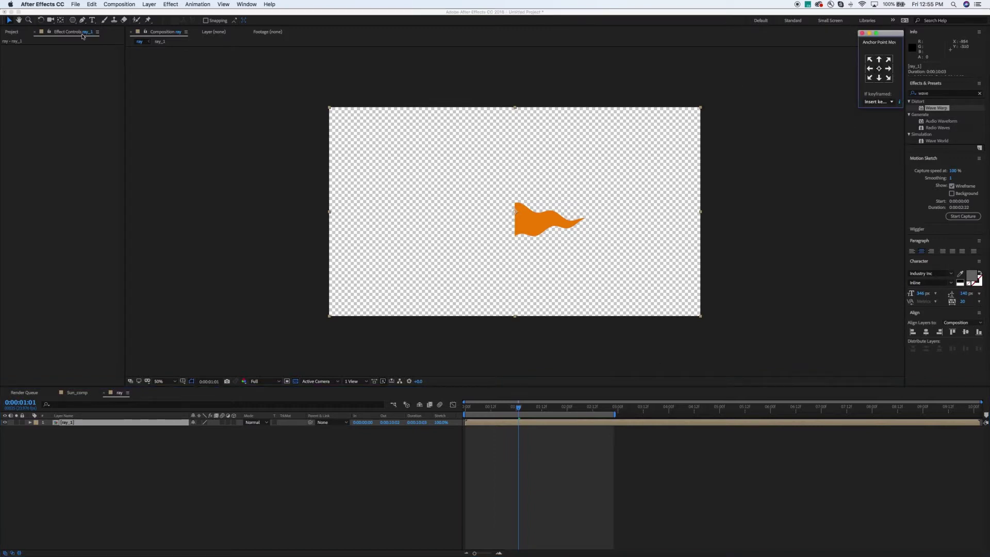
Step: Shift ray_1's anchor point down 24 px to the flag's left edge and reveal its Rotation
click(95, 57)
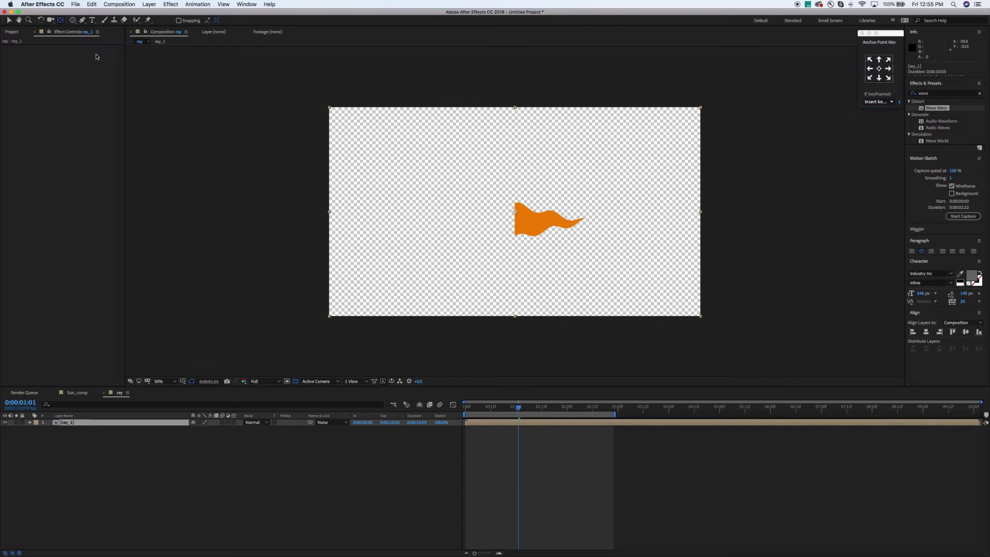
drag(515, 211, 516, 221)
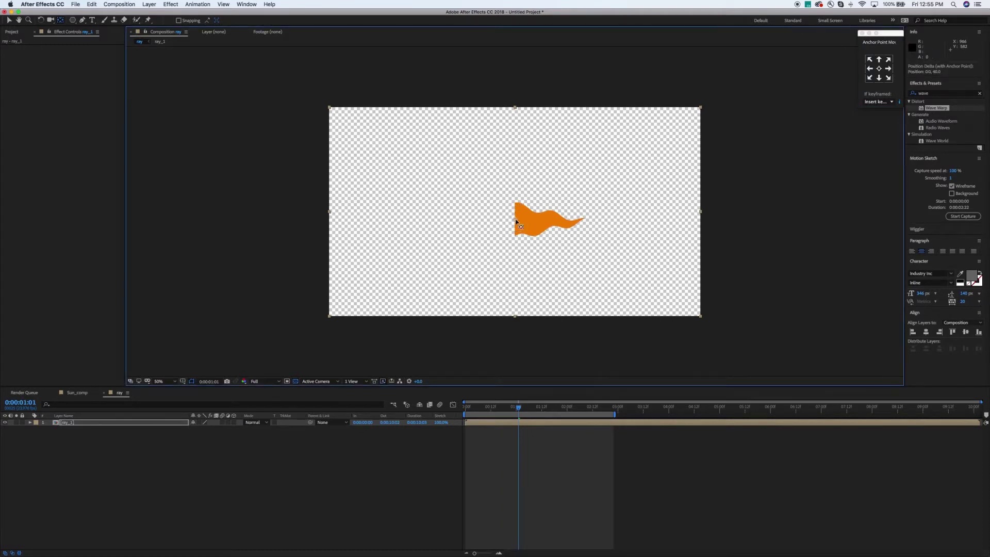
click(97, 433)
click(103, 423)
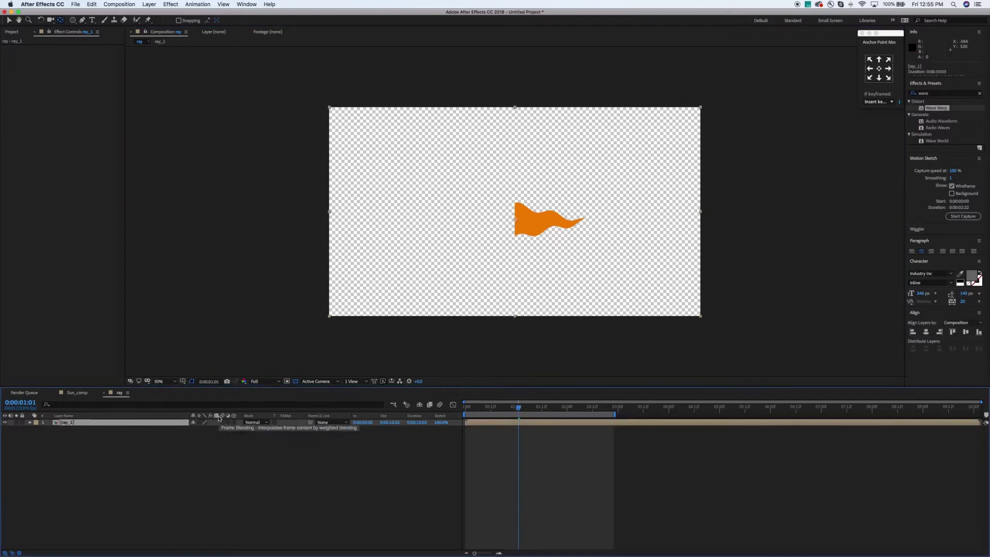
key(r)
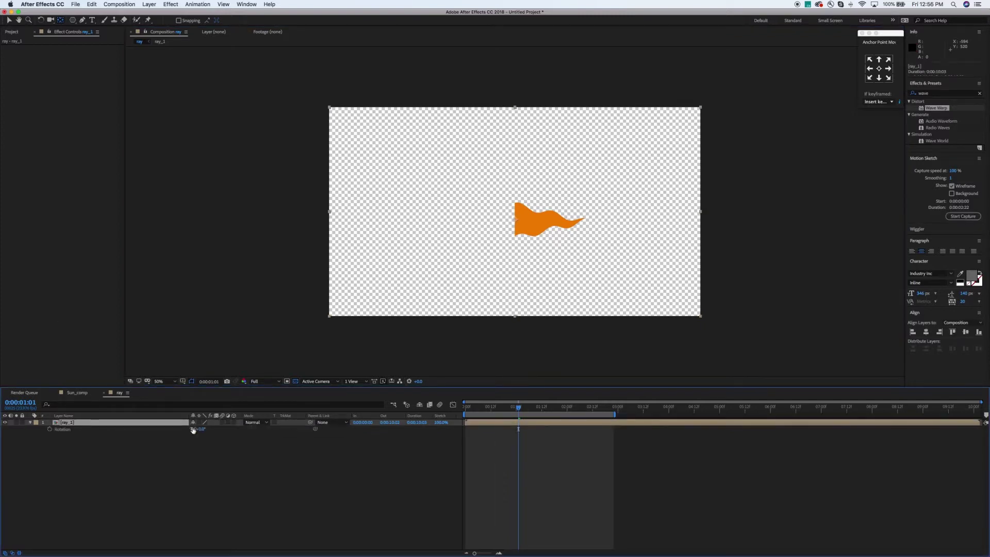
Step: Drive ray_1's Rotation with the expression (index-1)*30 and preview the animation from the start
alt+click(50, 430)
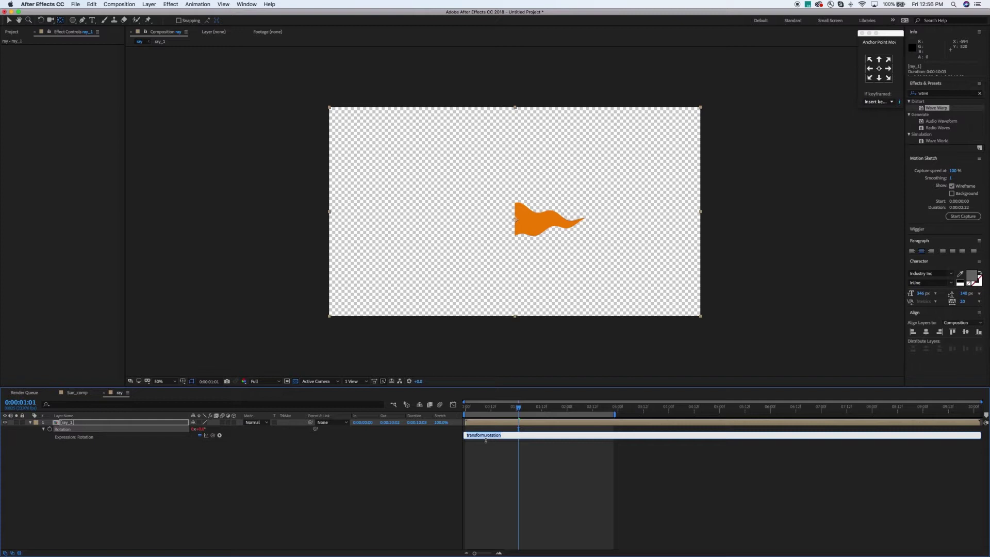
key(BackSpace)
text((index-1)*30)
click(506, 462)
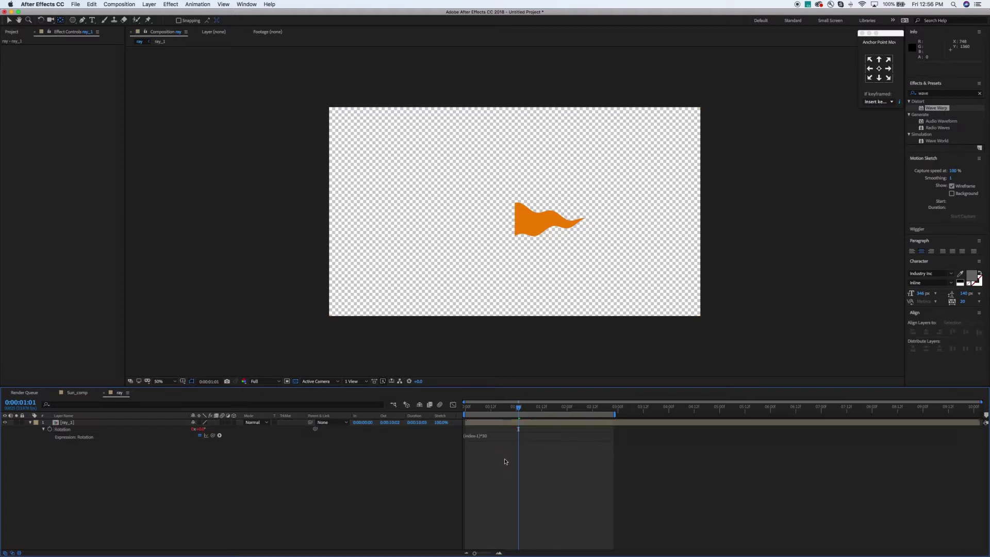
click(465, 410)
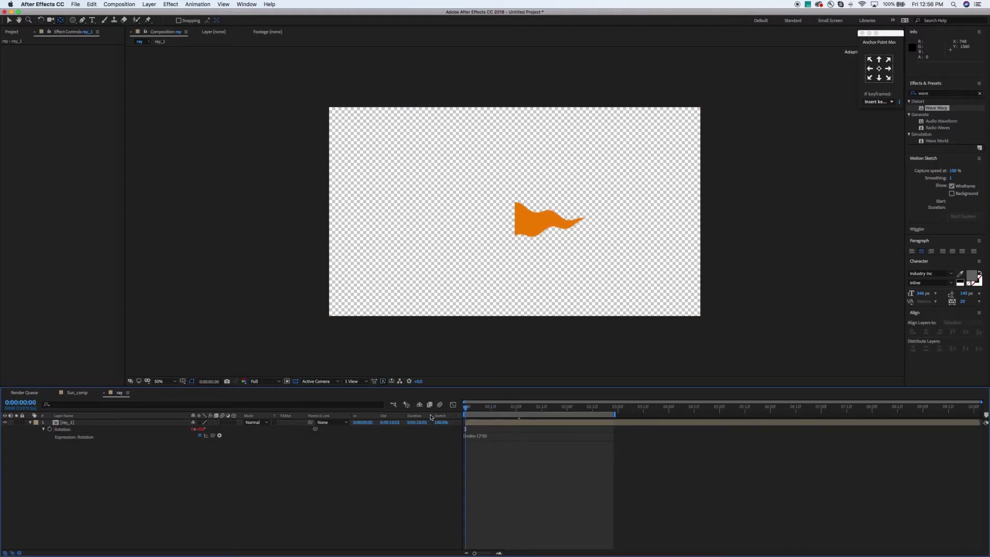
key(space)
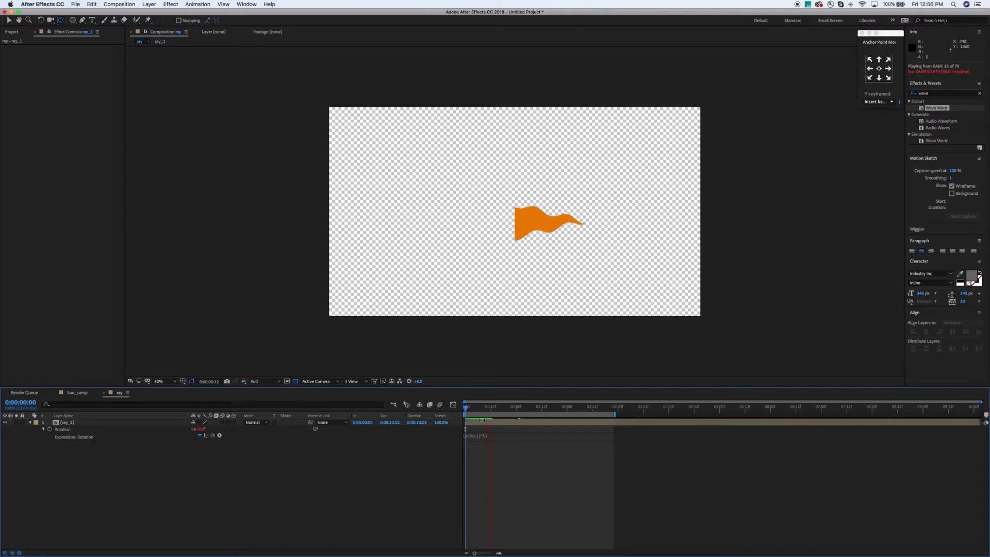
key(space)
Step: Duplicate ray_1 until there are twelve rays, each rotated 30° further, and preview the sunburst
click(118, 422)
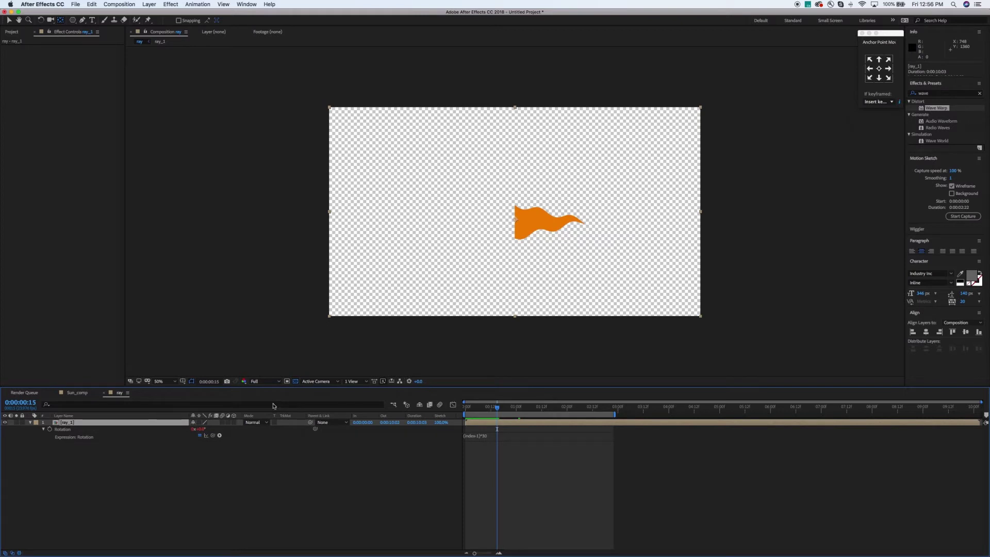
key(super+d)
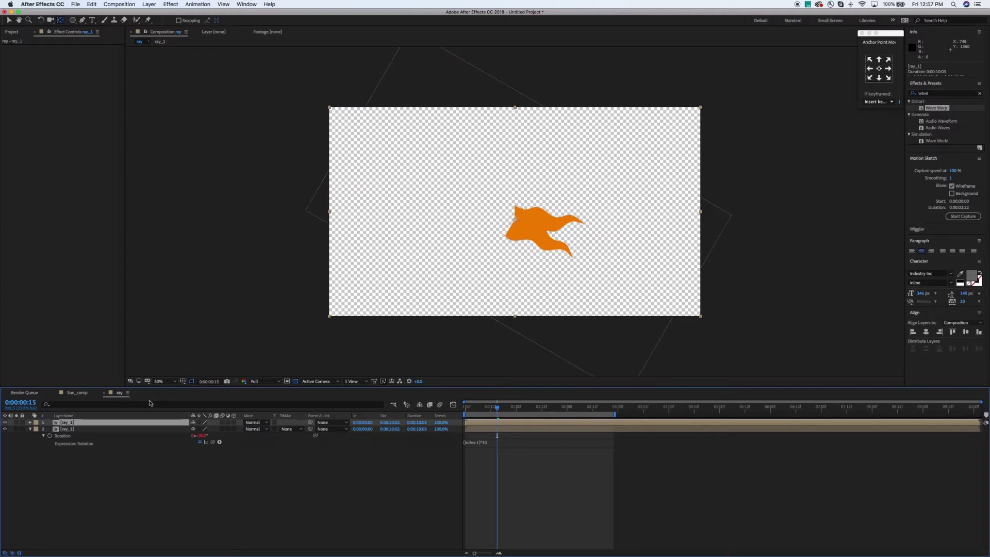
key(super+d)
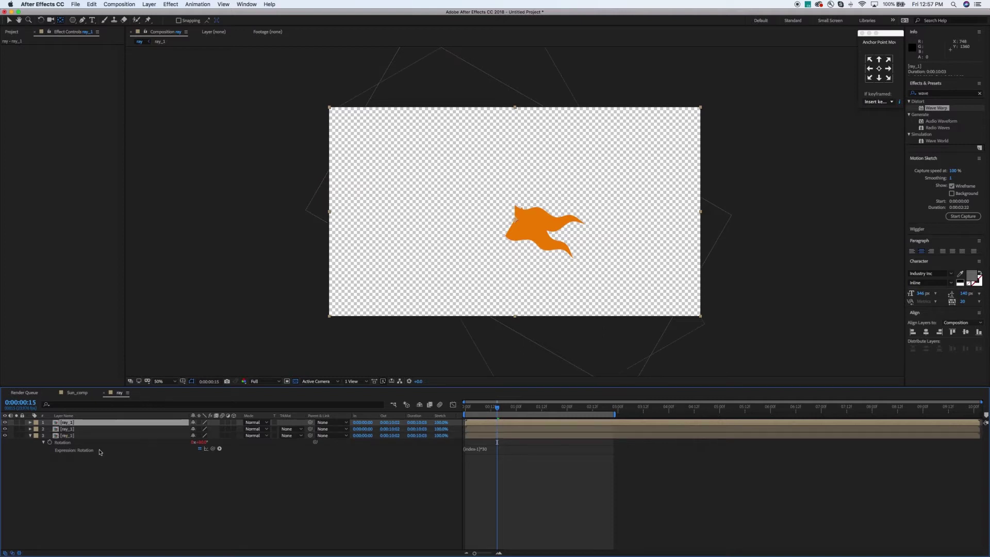
key(super+d)
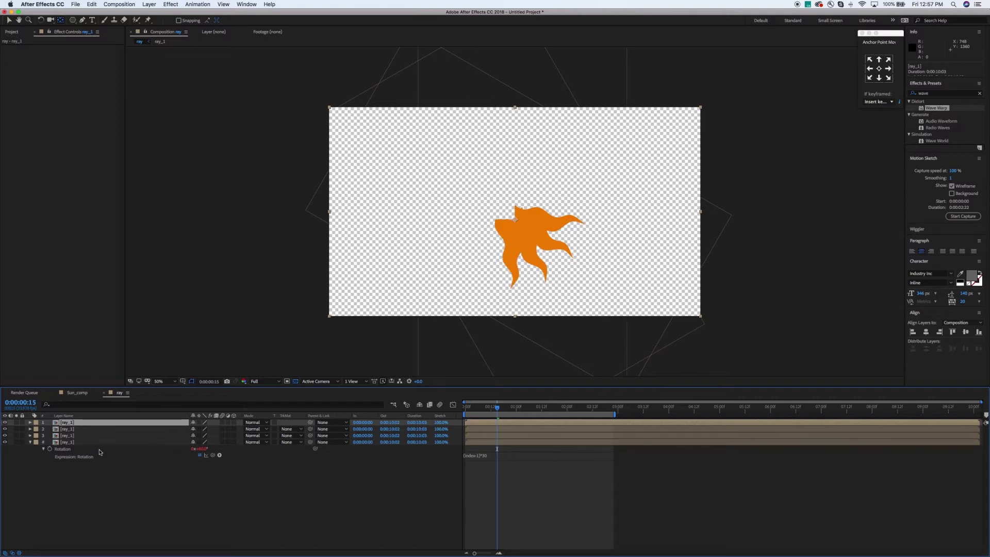
key(super+d)
key(super+d)
key(super+d)
key(super+d)
key(super+d)
key(super+d)
key(super+d)
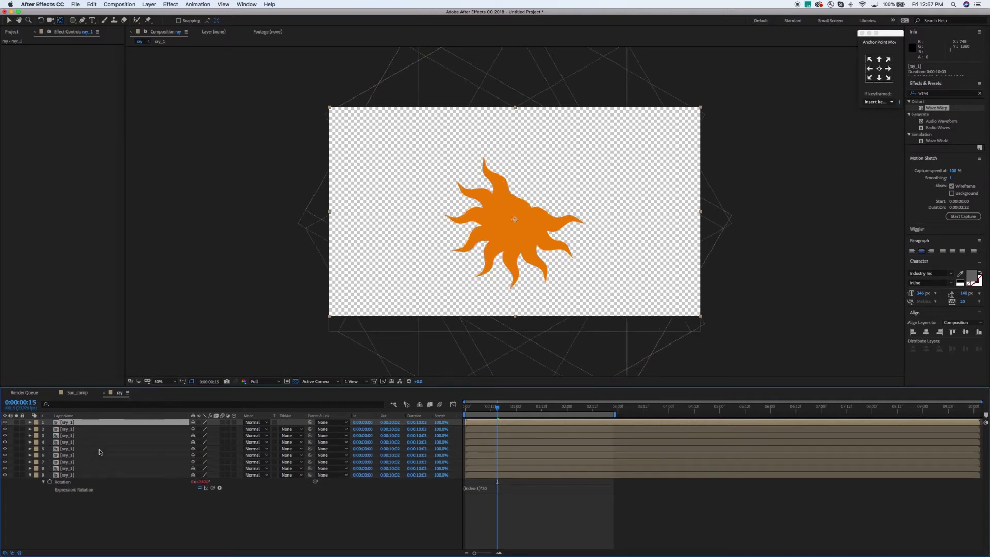
key(super+d)
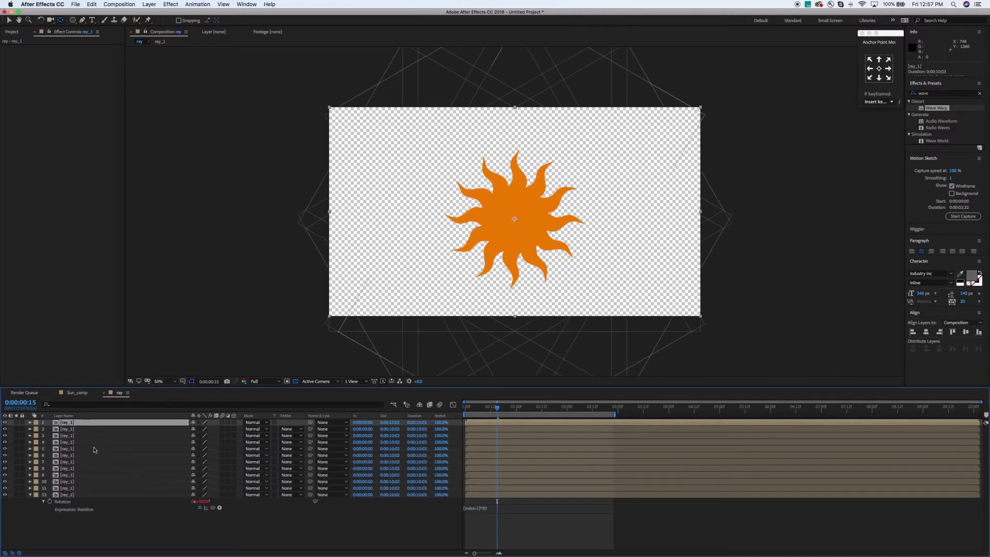
key(space)
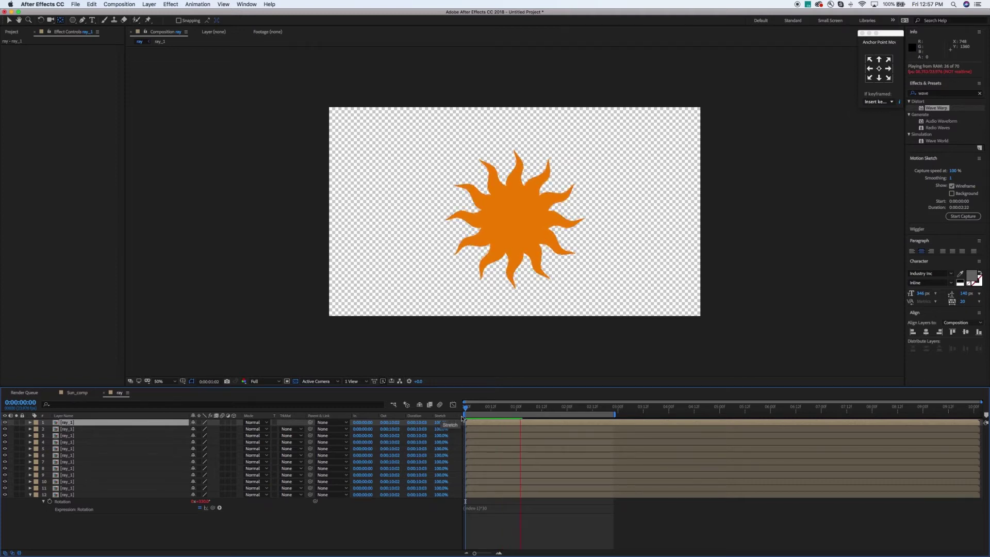
key(space)
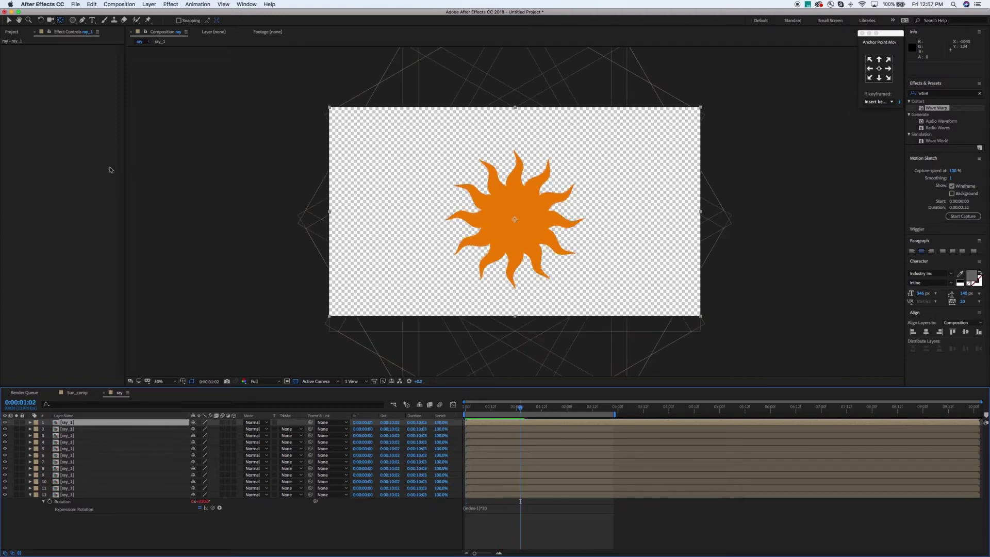
Step: Open Sun_comp and drop the ray composition into it over the blue gradient sky
click(13, 32)
click(35, 127)
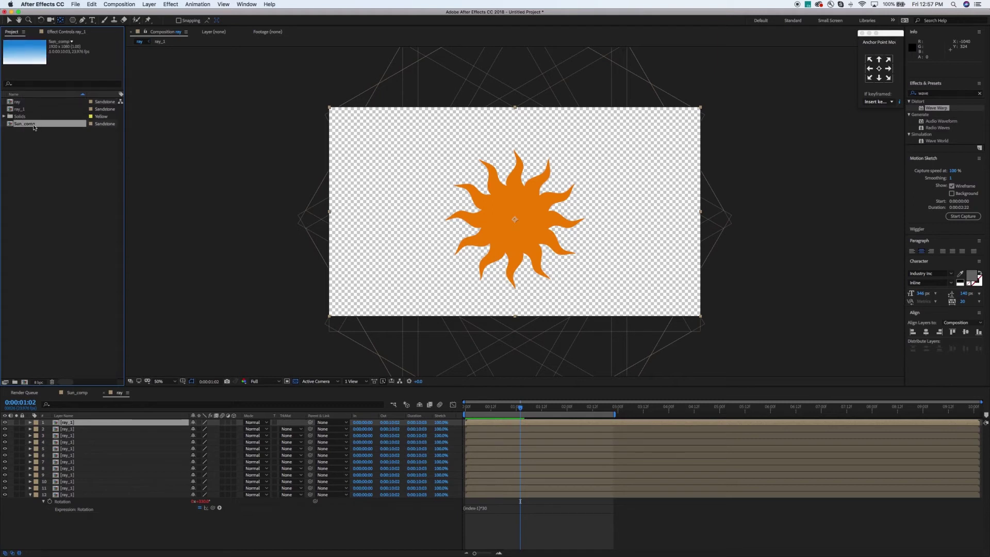
double_click(10, 126)
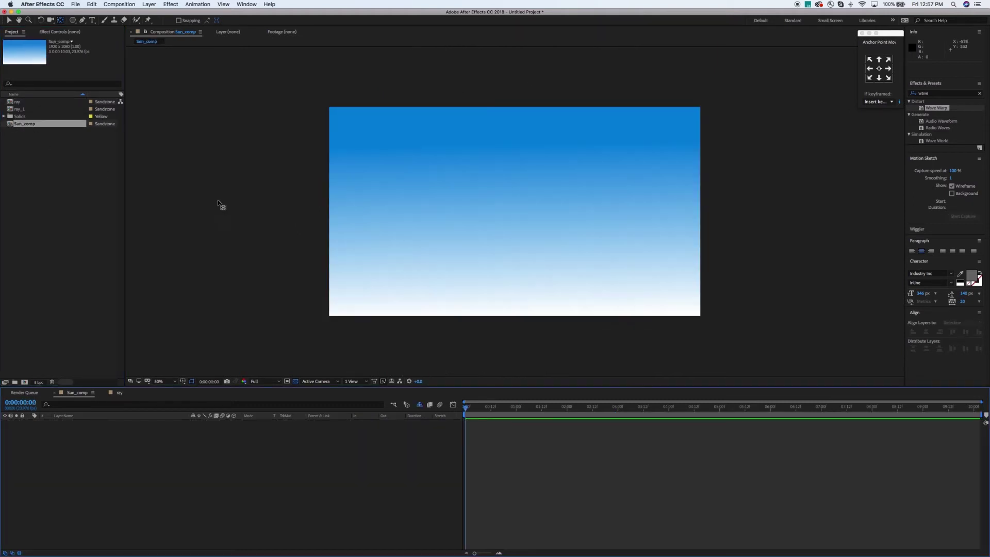
drag(21, 102, 515, 216)
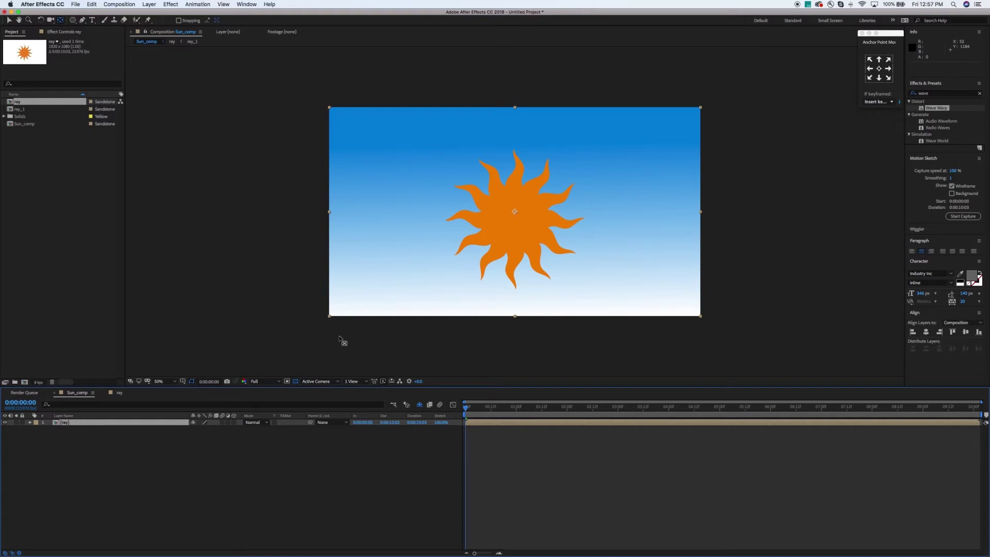
click(115, 436)
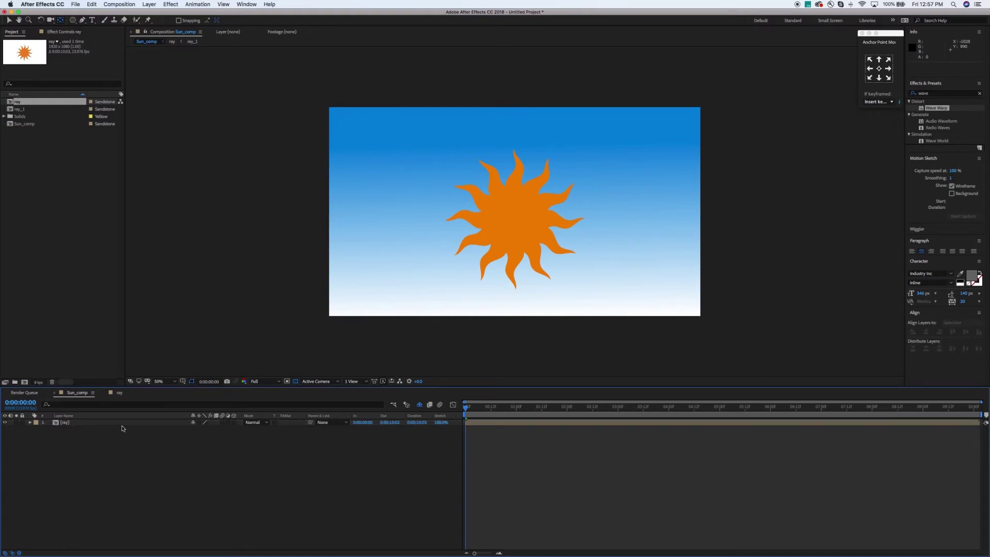
click(149, 5)
mouse_move(155, 14)
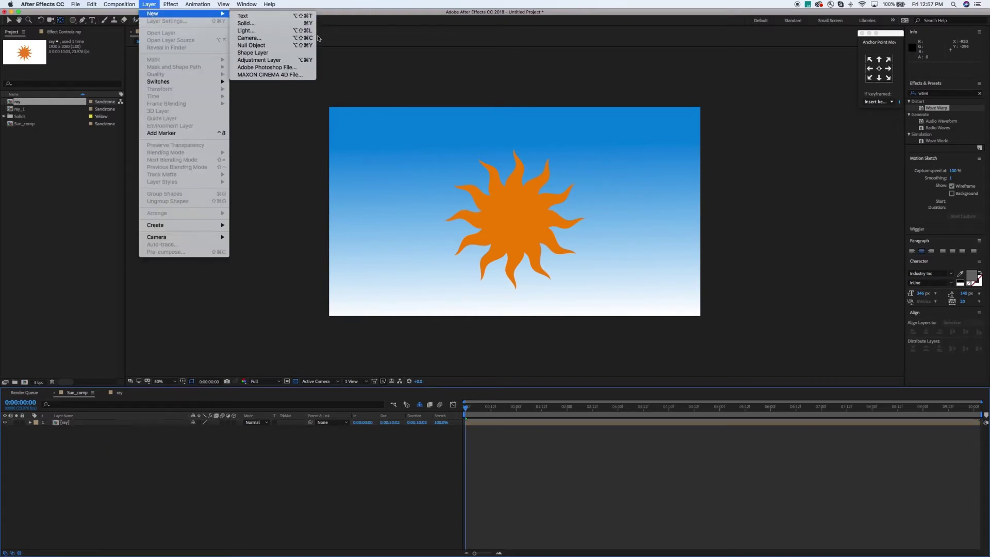
Step: Draw a yellow-filled ellipse on a new shape layer and move it to the centre of the rays
click(255, 53)
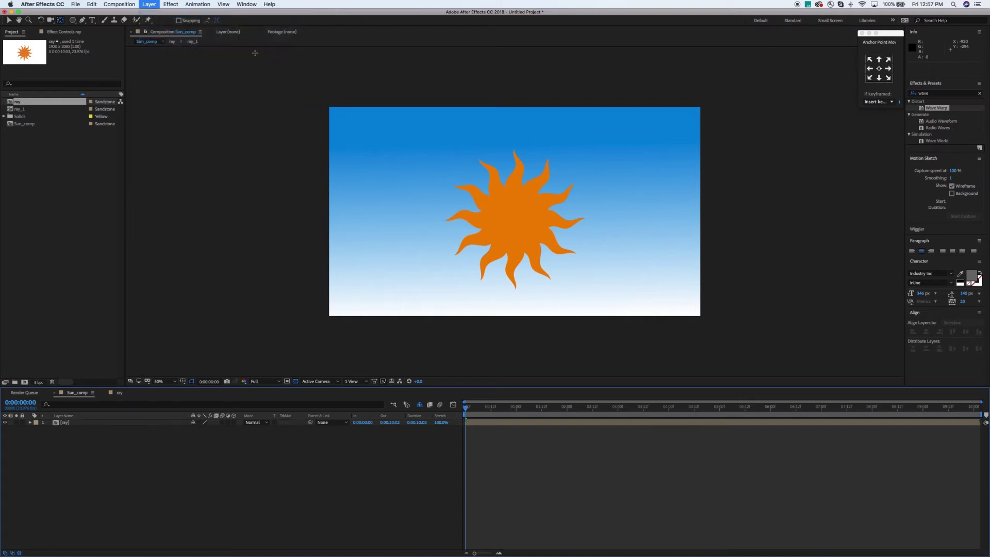
drag(72, 20, 96, 37)
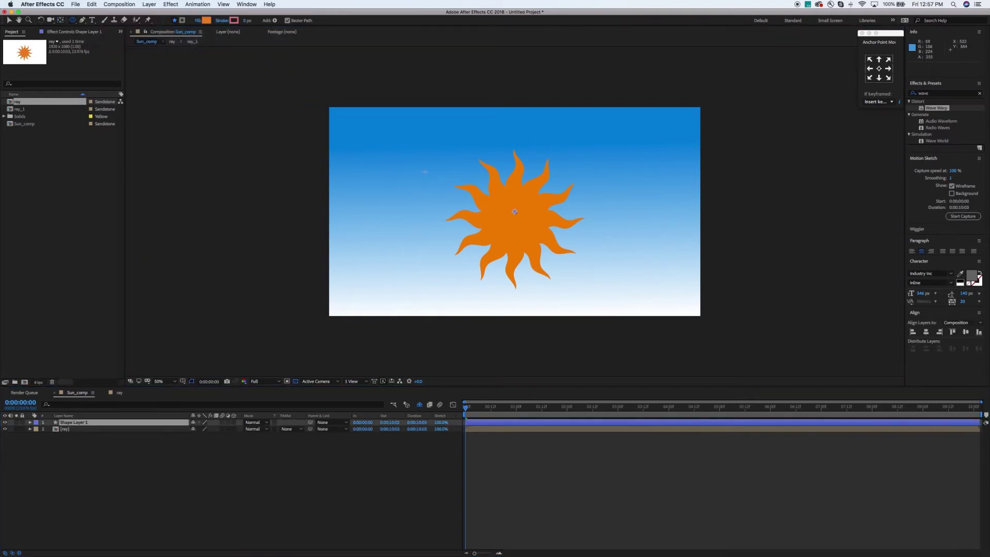
drag(406, 166, 451, 206)
click(206, 21)
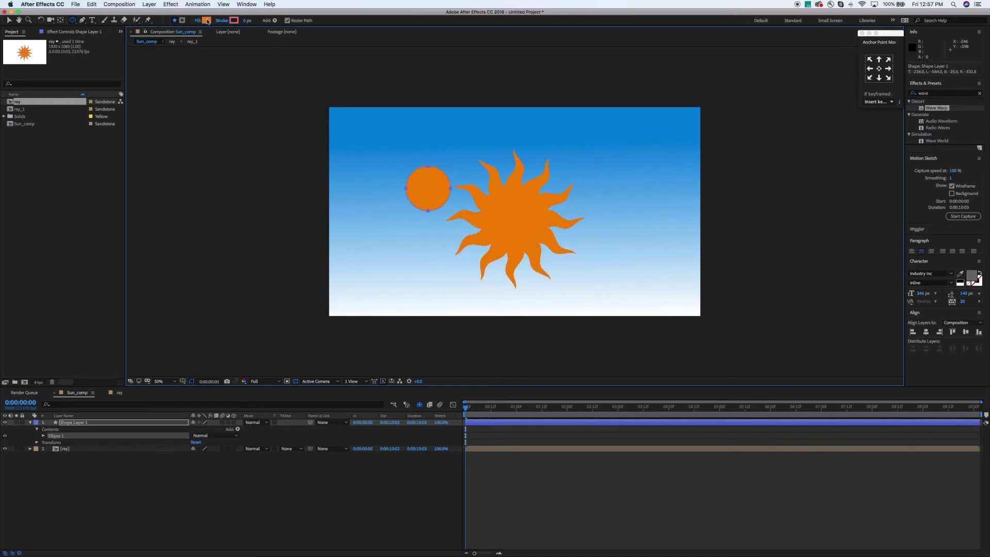
click(116, 146)
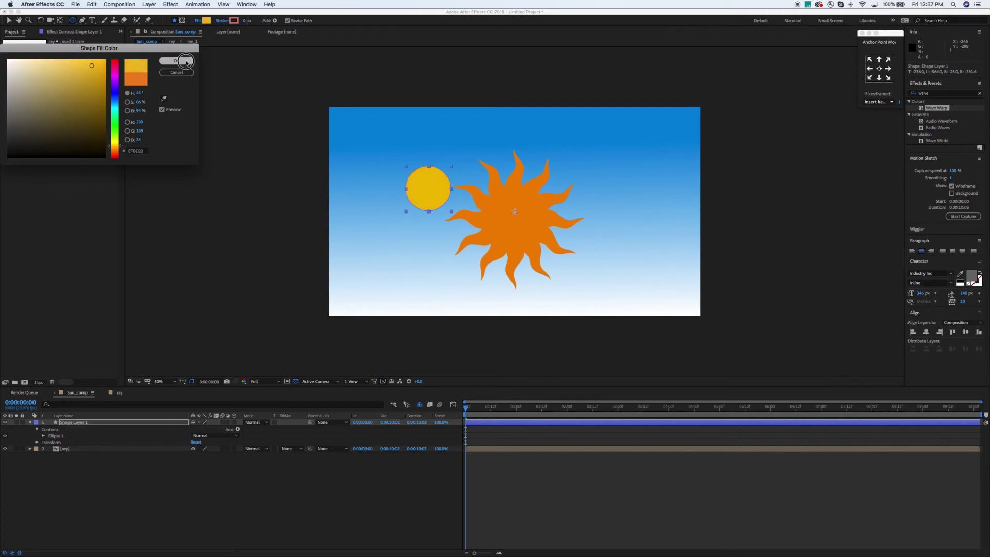
click(176, 61)
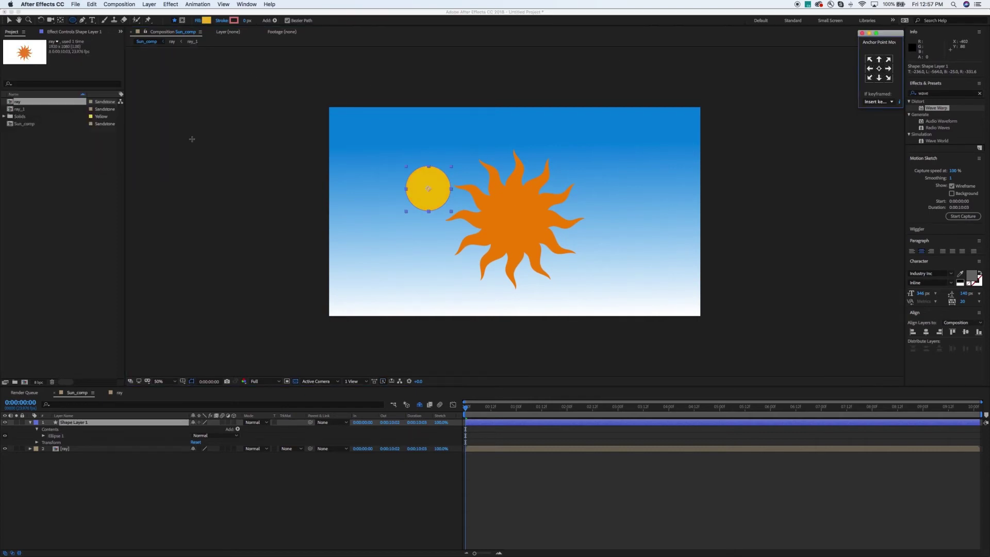
click(8, 21)
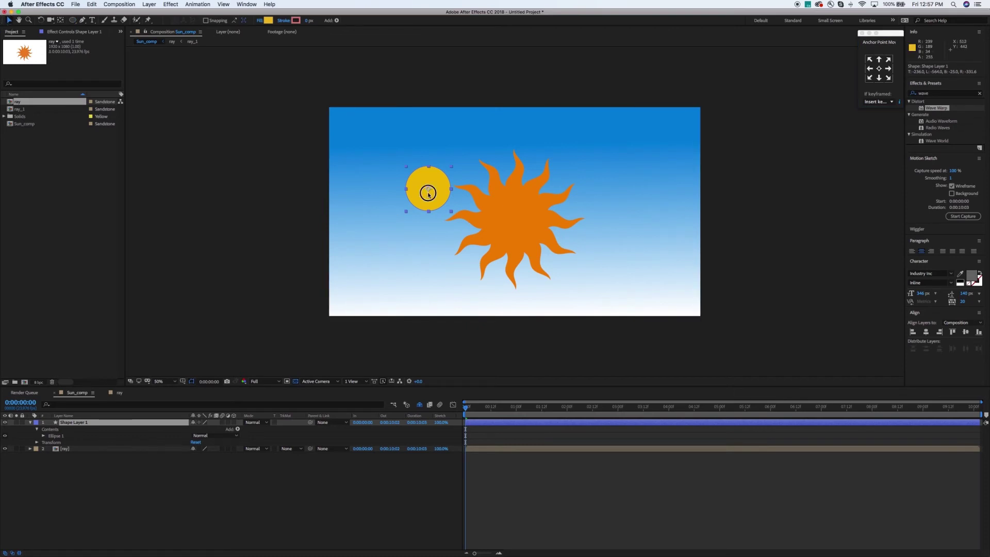
drag(428, 193, 516, 225)
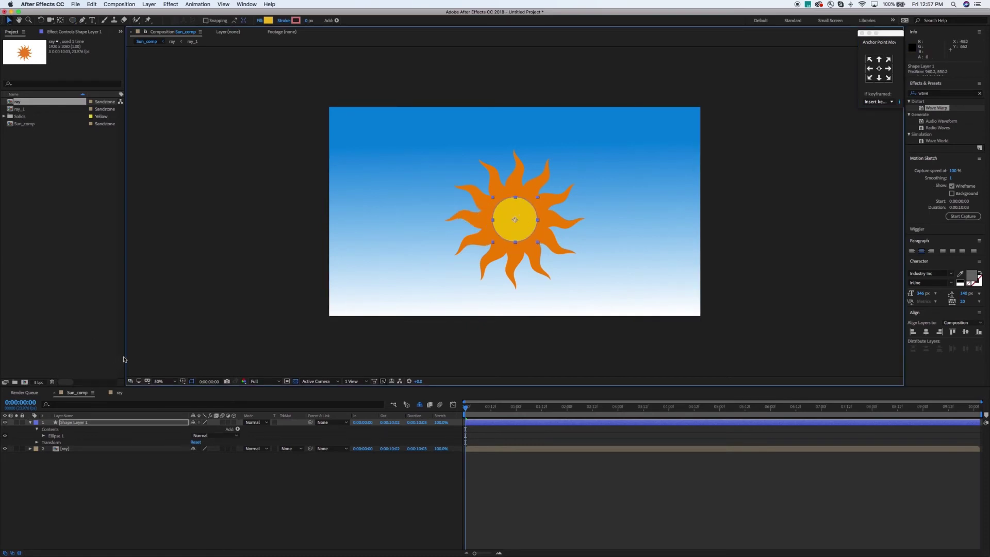
Step: Scale the yellow circle to 124% and parent it to the ray layer
key(s)
drag(215, 429, 227, 428)
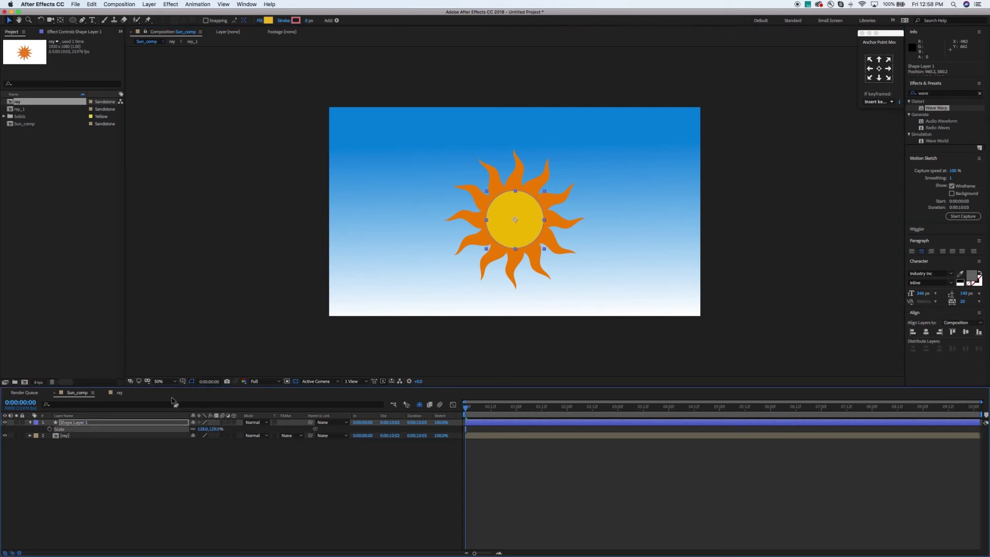
drag(310, 423, 90, 435)
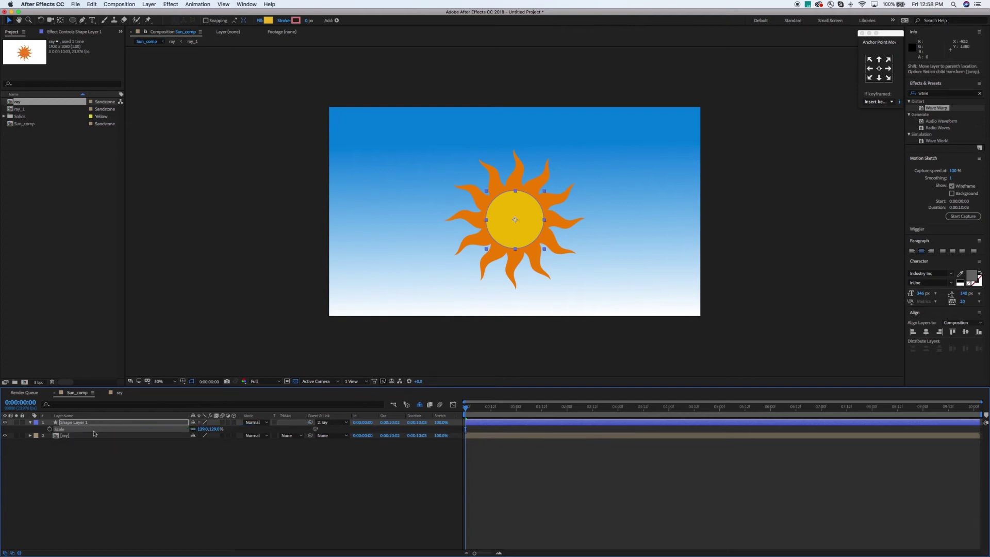
click(93, 436)
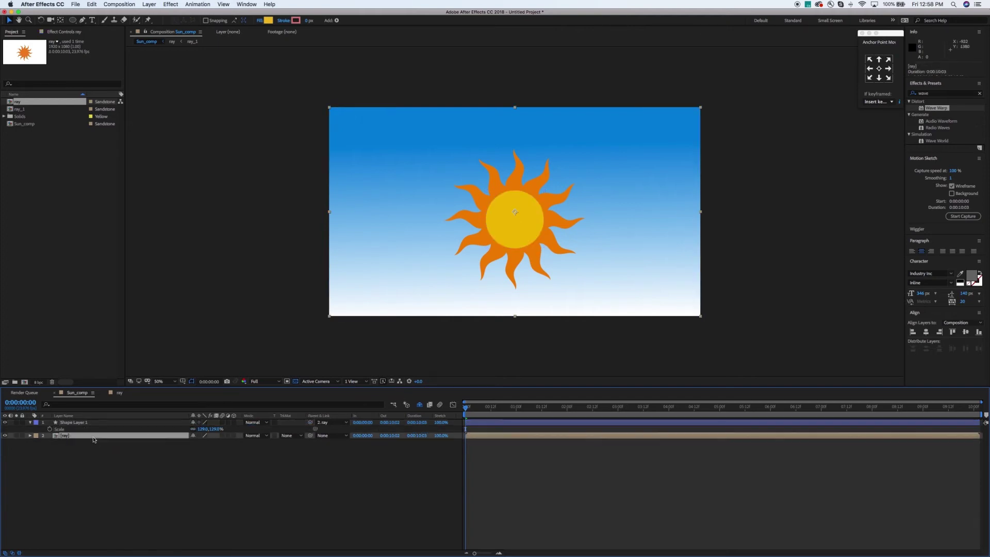
Step: Move the sun to the sky's upper left and set the current time to 3 seconds
click(511, 256)
drag(510, 256, 407, 219)
drag(466, 408, 618, 418)
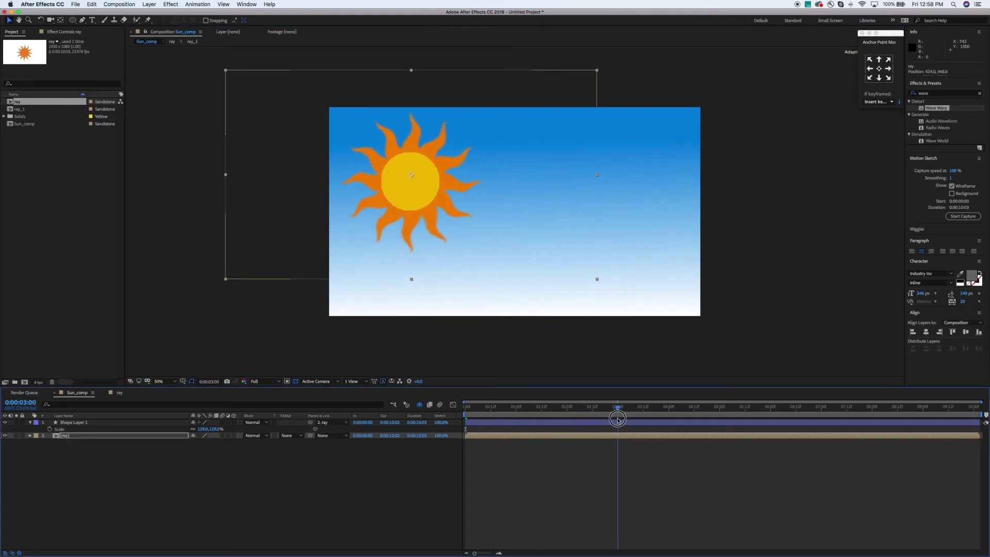
Step: End the work area at 0:00:03:00 and preview the sun animation
key(n)
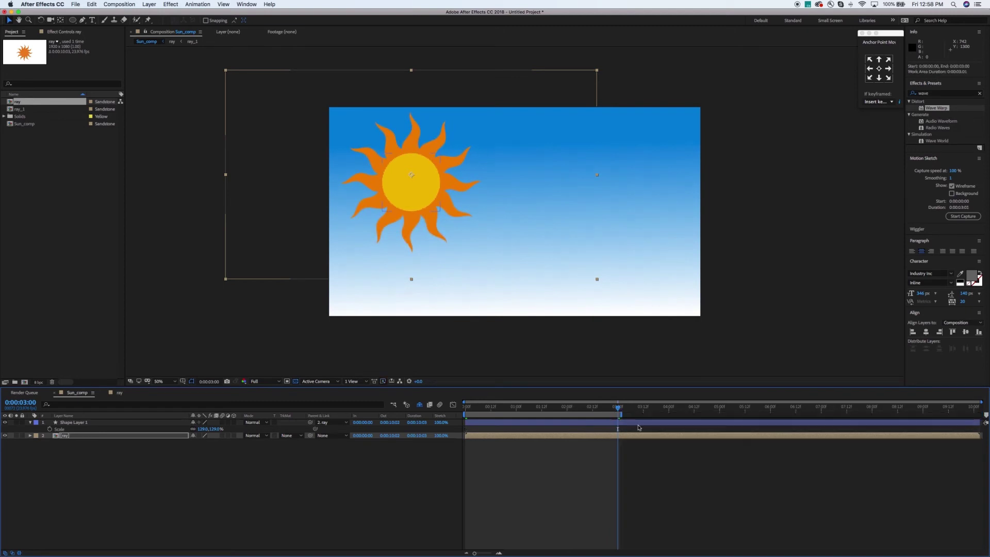
key(space)
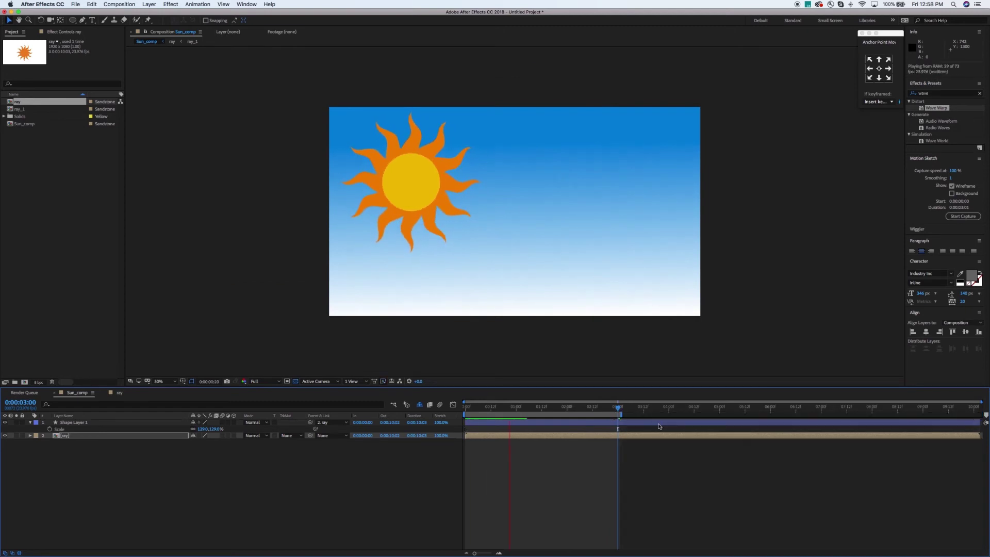